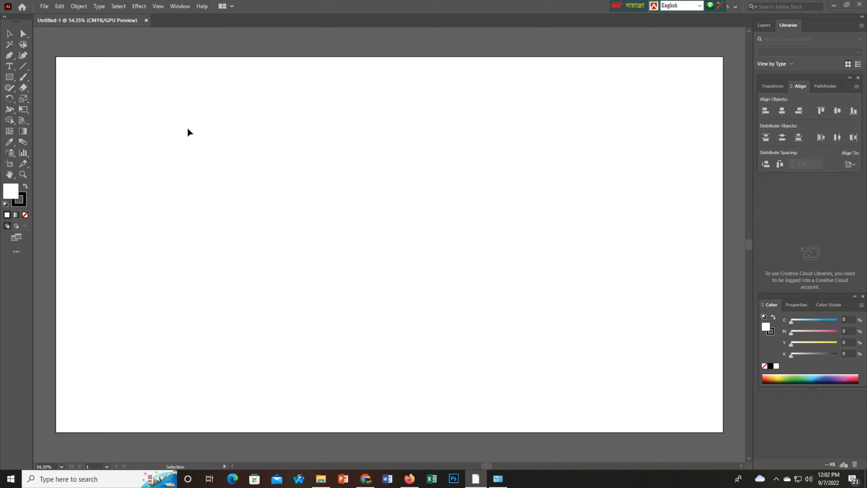
Draw a four-pointed star about 818 px wide and tall and move it nearer the artboard's centre.
{"action": "left_click", "coordinate": [12, 79]}
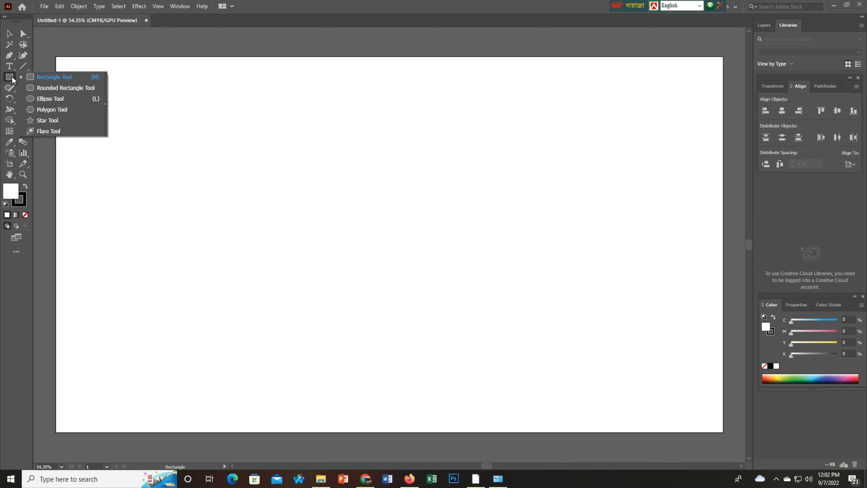
{"action": "left_click", "coordinate": [50, 121]}
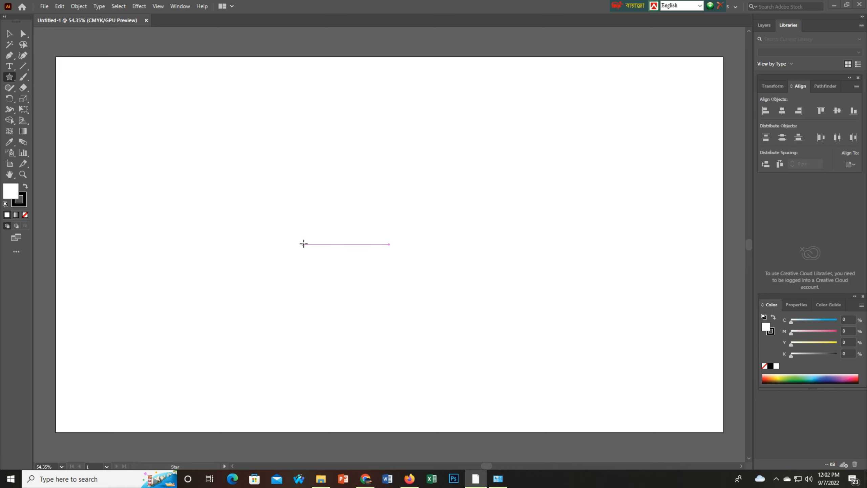
{"action": "left_click_drag", "start_coordinate": [313, 205], "coordinate": [394, 288]}
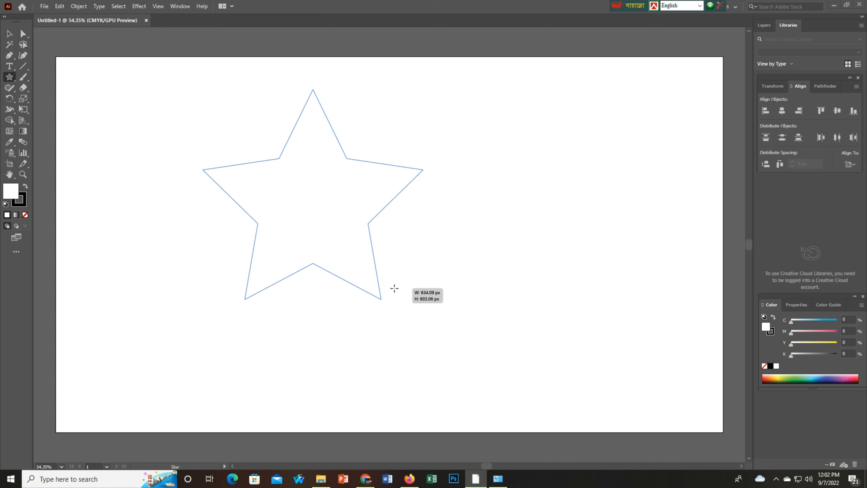
{"action": "left_click_drag", "start_coordinate": [394, 288], "coordinate": [393, 320]}
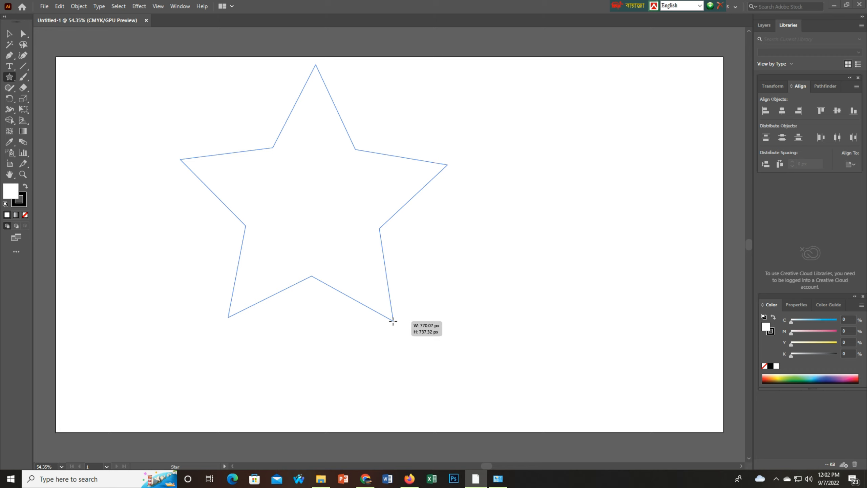
{"action": "key", "text": "Down"}
{"action": "left_click_drag", "start_coordinate": [393, 321], "coordinate": [316, 348]}
{"action": "left_click", "coordinate": [9, 33]}
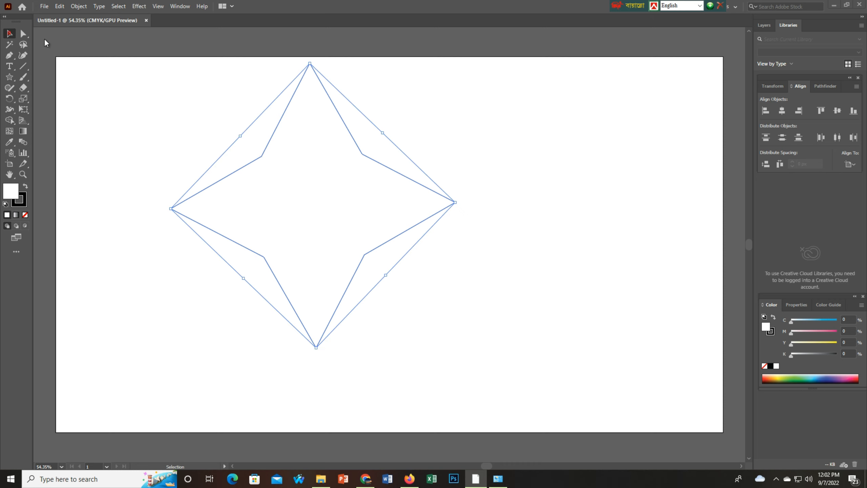
{"action": "left_click_drag", "start_coordinate": [312, 66], "coordinate": [310, 63]}
{"action": "left_click_drag", "start_coordinate": [341, 154], "coordinate": [370, 190]}
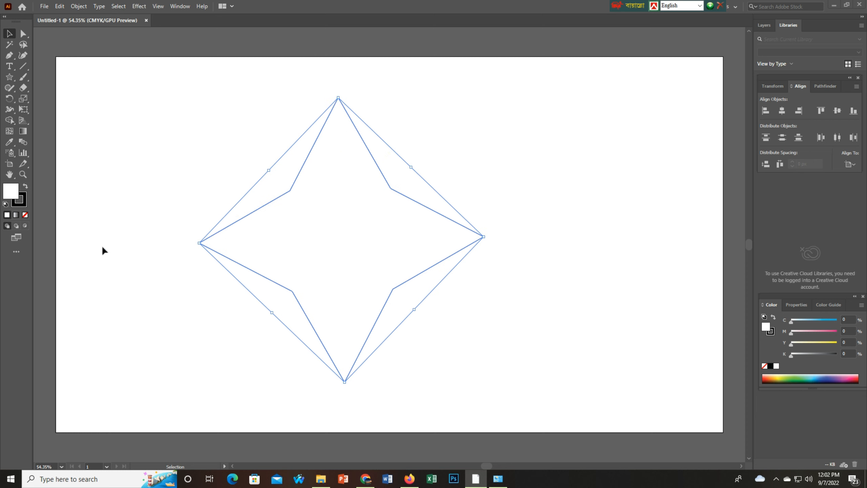
Remove the star's fill and set its black stroke weight to 5 pt.
{"action": "left_click", "coordinate": [25, 214]}
{"action": "left_click", "coordinate": [23, 201]}
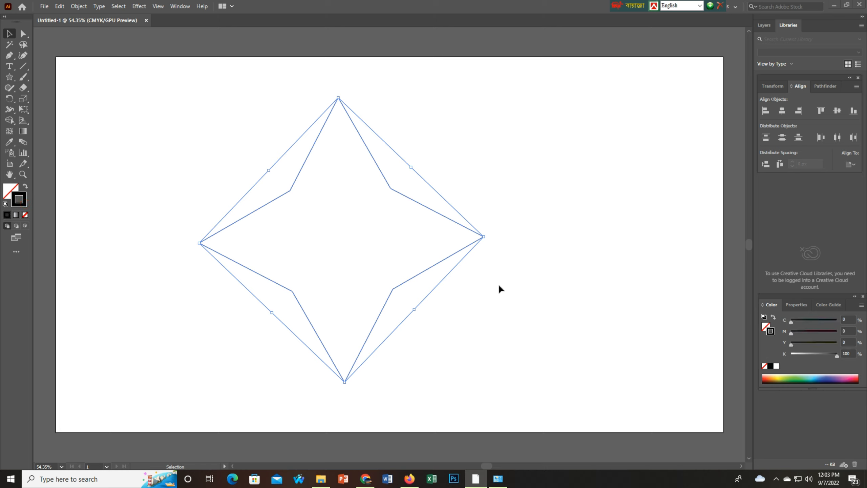
{"action": "left_click", "coordinate": [795, 304]}
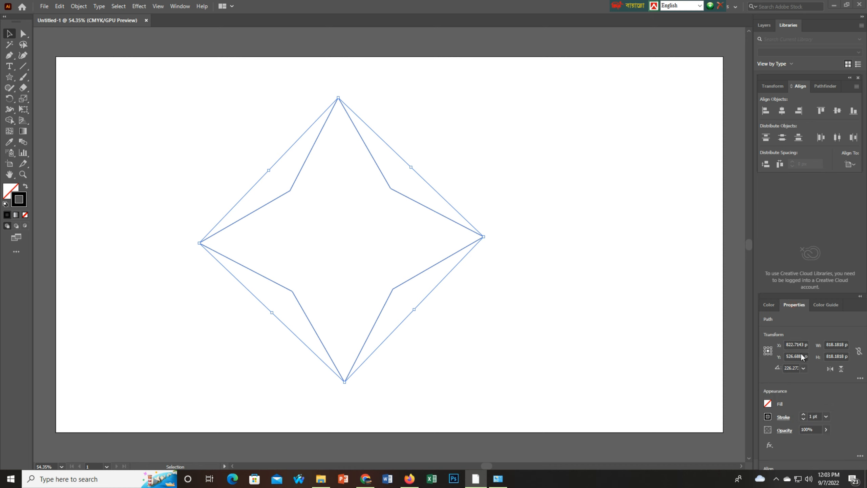
{"action": "left_click", "coordinate": [826, 415]}
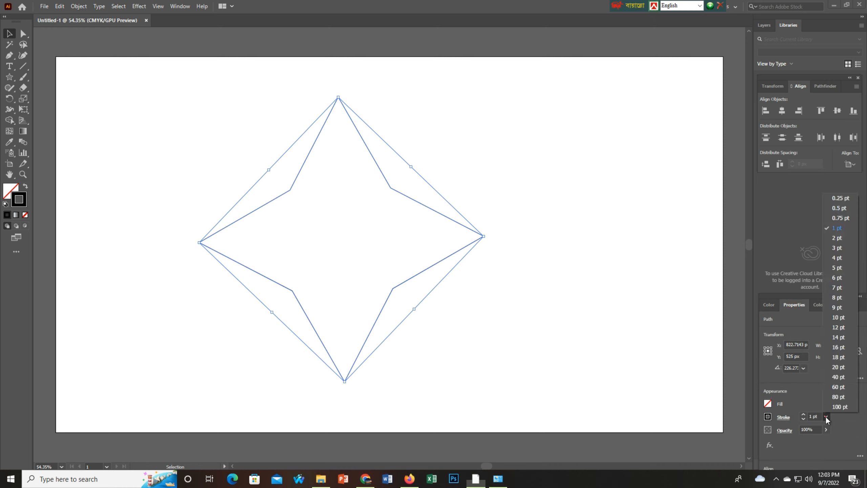
{"action": "left_click", "coordinate": [840, 268]}
{"action": "left_click", "coordinate": [586, 221]}
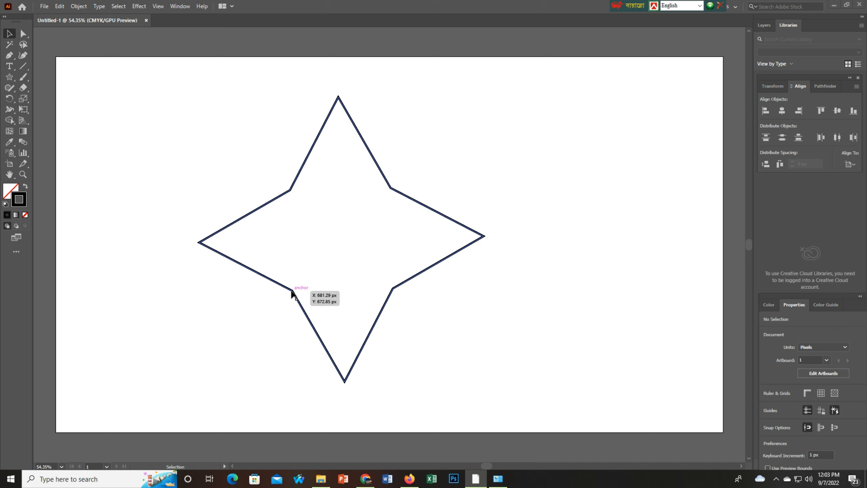
{"action": "left_click_drag", "start_coordinate": [339, 97], "coordinate": [345, 97]}
{"action": "key", "text": "a"}
{"action": "key", "text": "ctrl+z"}
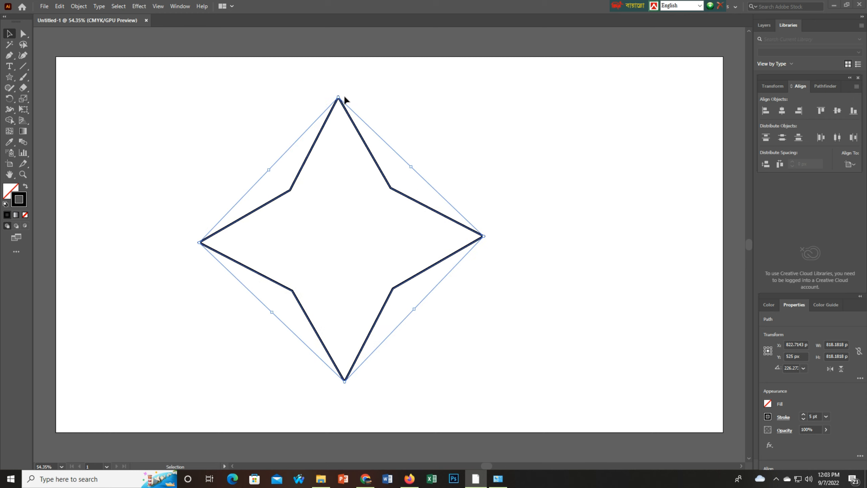
{"action": "left_click", "coordinate": [435, 117]}
{"action": "left_click", "coordinate": [309, 178]}
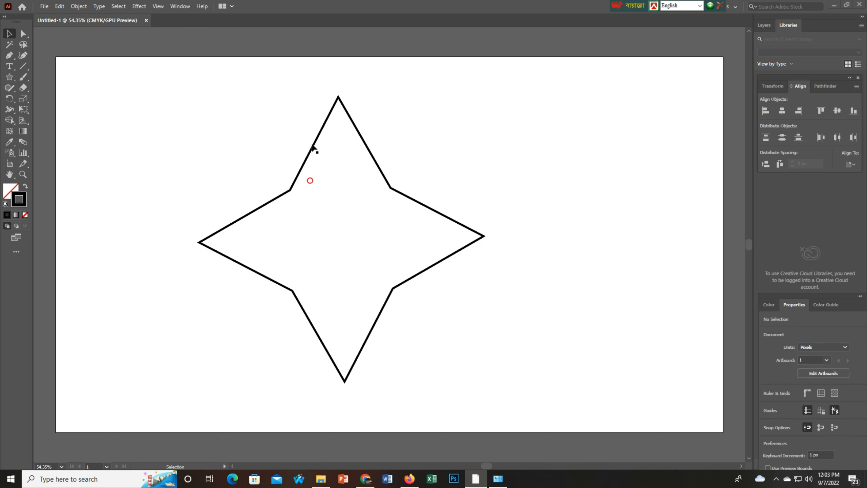
{"action": "left_click", "coordinate": [325, 123]}
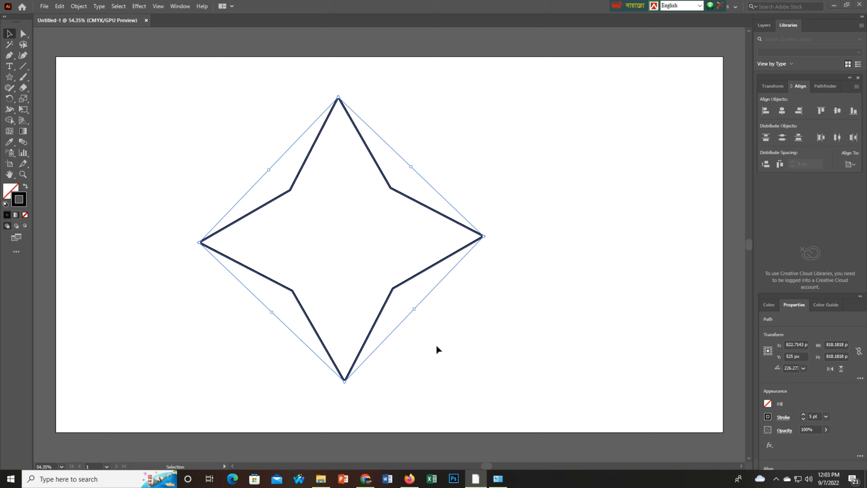
Show the rulers along the edges of the document.
{"action": "key", "text": "a"}
{"action": "key", "text": "ctrl+r"}
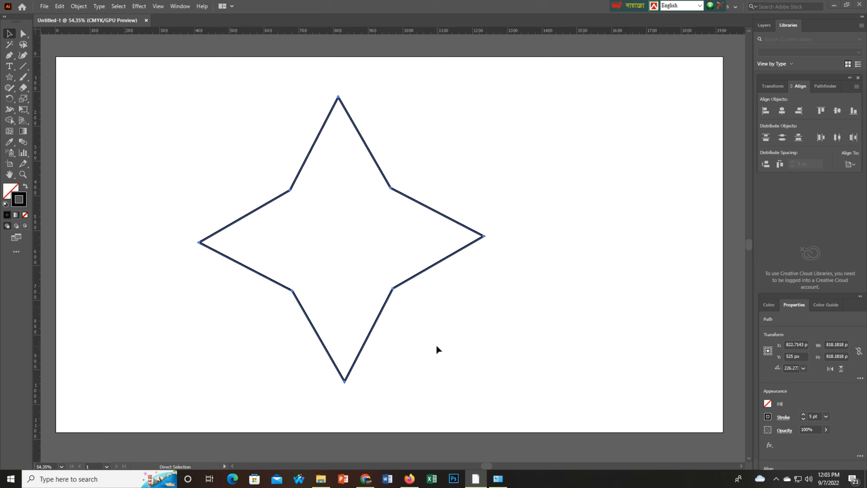
{"action": "key", "text": "v"}
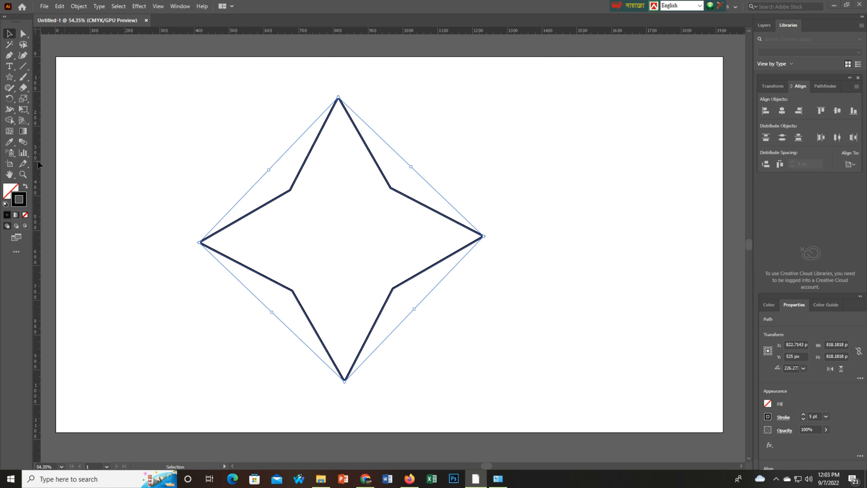
{"action": "left_click_drag", "start_coordinate": [38, 163], "coordinate": [289, 197]}
{"action": "key", "text": "ctrl+z"}
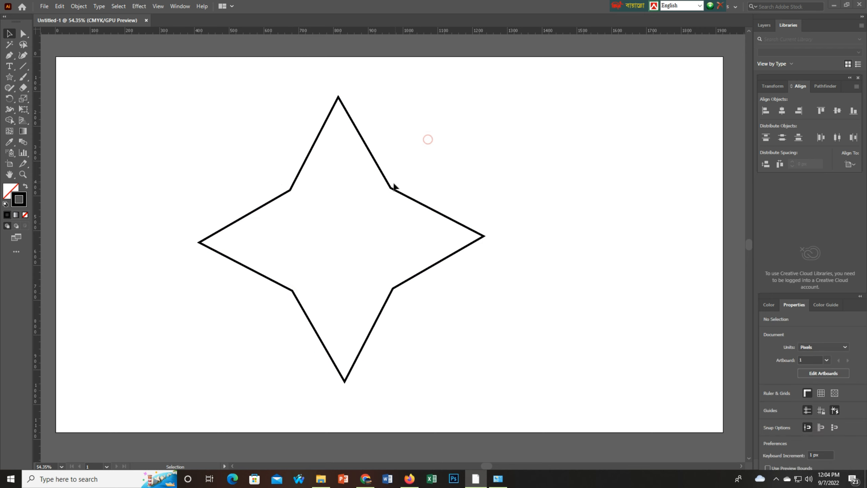
{"action": "left_click", "coordinate": [392, 188]}
{"action": "left_click", "coordinate": [264, 143]}
{"action": "left_click", "coordinate": [23, 36]}
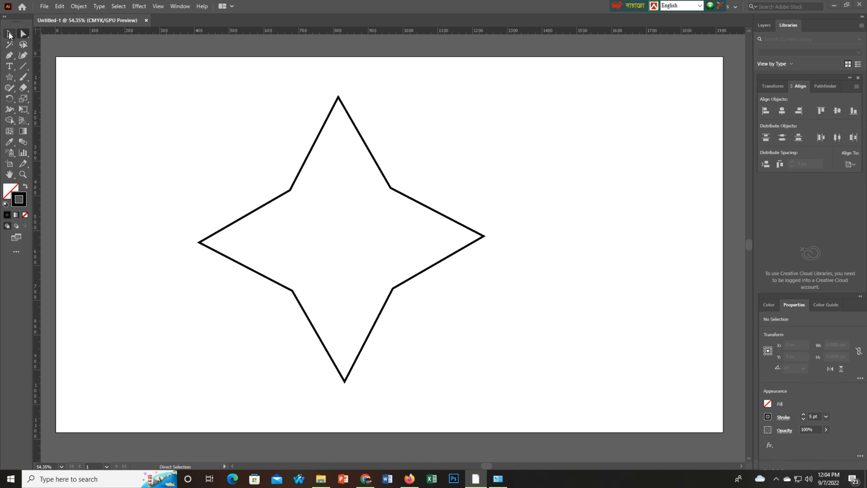
{"action": "left_click", "coordinate": [9, 34]}
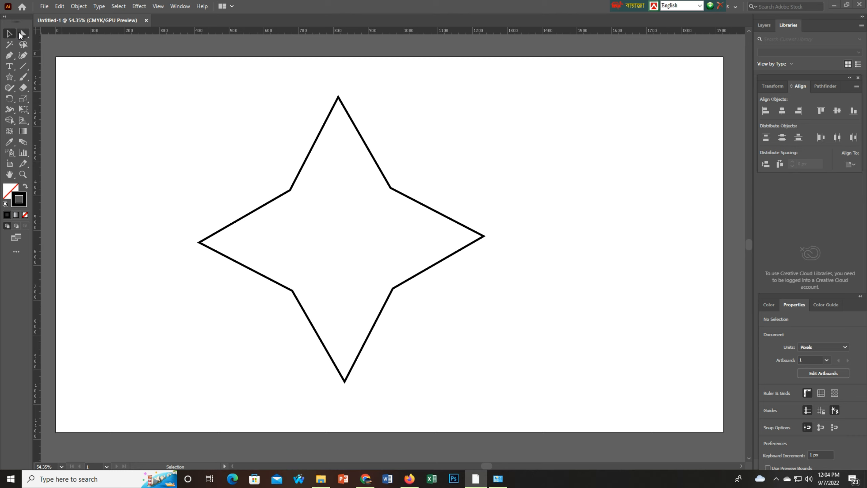
Pull the star's four inner corner anchors slightly inward using the Direct Selection tool.
{"action": "left_click", "coordinate": [23, 36]}
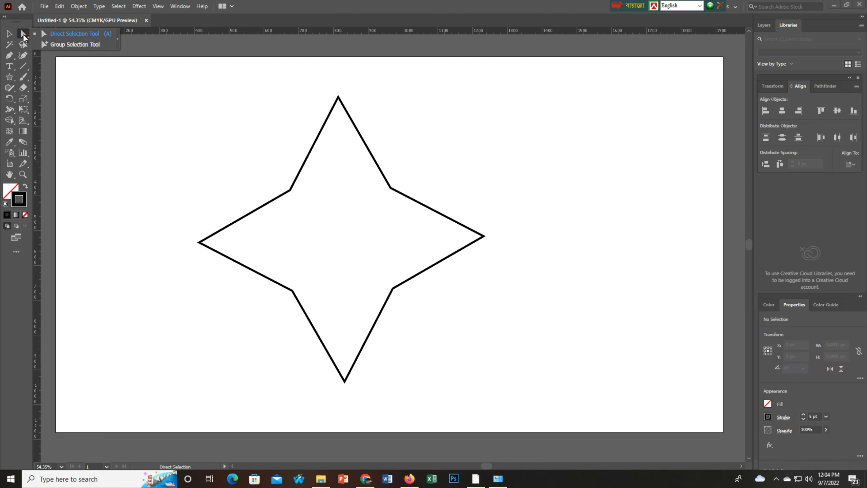
{"action": "left_click_drag", "start_coordinate": [290, 192], "coordinate": [296, 198]}
{"action": "left_click_drag", "start_coordinate": [390, 188], "coordinate": [379, 192]}
{"action": "left_click_drag", "start_coordinate": [393, 291], "coordinate": [387, 277]}
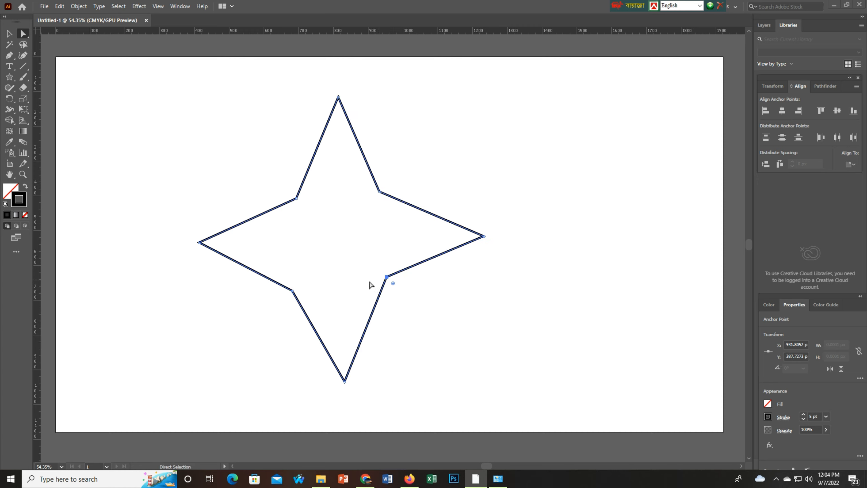
{"action": "left_click_drag", "start_coordinate": [293, 290], "coordinate": [300, 279]}
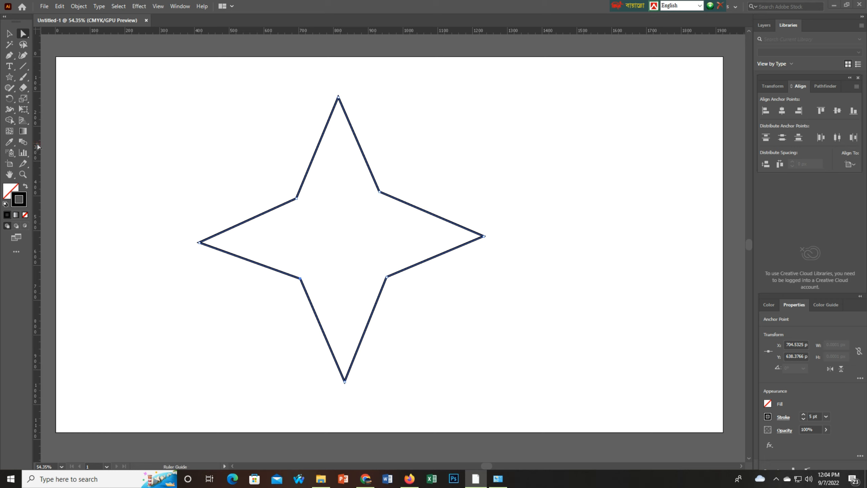
Place vertical guides at about X 690 and 949 px and two horizontal guides near the star's inner corners, the lower at about Y 642 px.
{"action": "left_click_drag", "start_coordinate": [37, 139], "coordinate": [296, 180]}
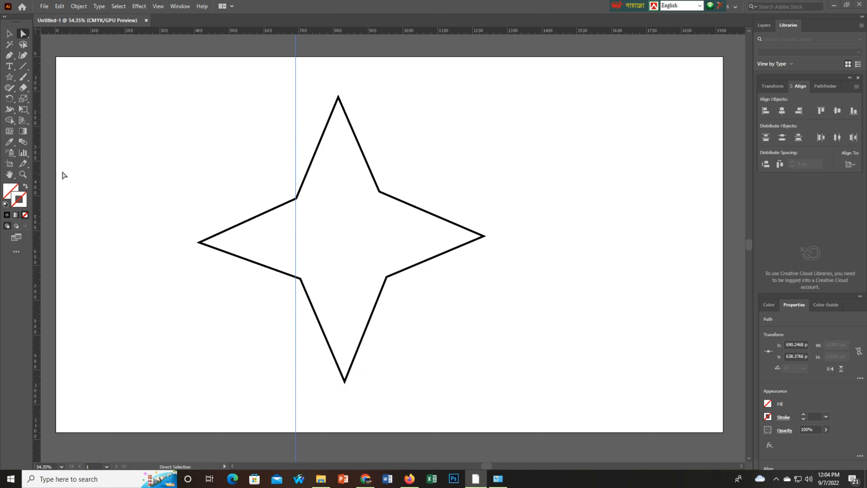
{"action": "left_click_drag", "start_coordinate": [40, 170], "coordinate": [390, 199]}
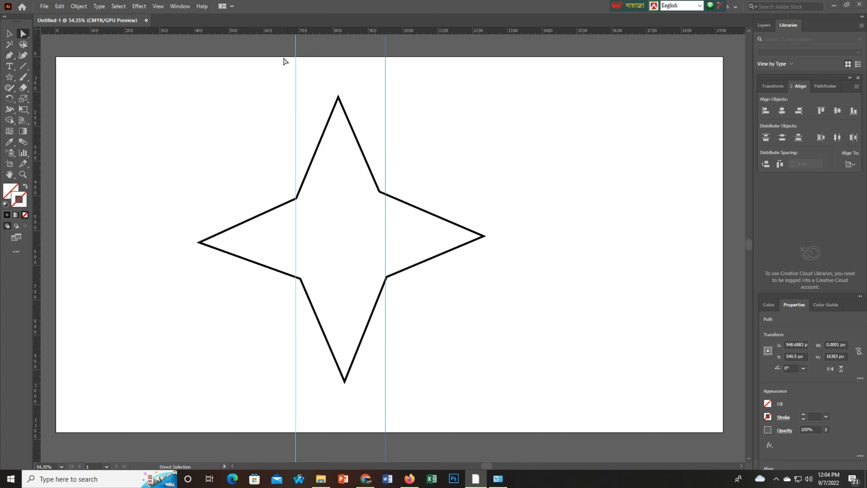
{"action": "left_click_drag", "start_coordinate": [282, 31], "coordinate": [299, 193]}
{"action": "left_click_drag", "start_coordinate": [320, 31], "coordinate": [340, 281]}
{"action": "left_click", "coordinate": [339, 280]}
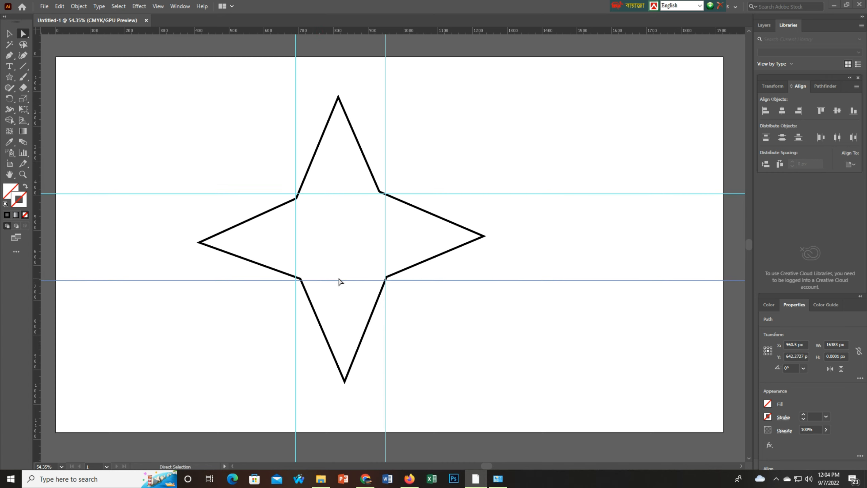
Snap each of the star's four inner corner anchors to its nearest guide intersection using the Direct Selection tool.
{"action": "scroll", "coordinate": [339, 280], "scroll_direction": "up", "scroll_amount": 2}
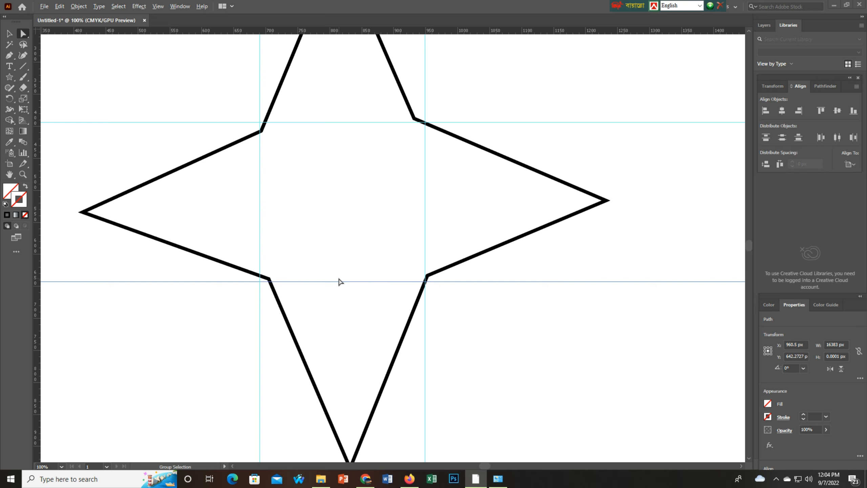
{"action": "left_click", "coordinate": [24, 35]}
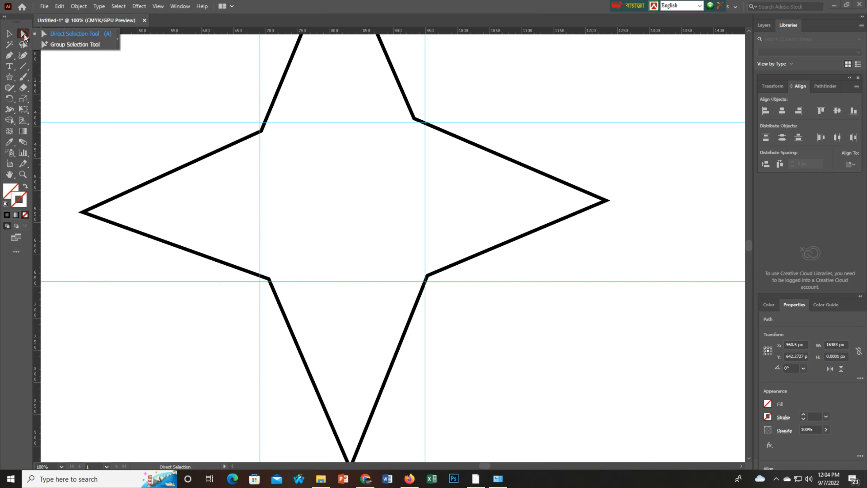
{"action": "left_click", "coordinate": [73, 35]}
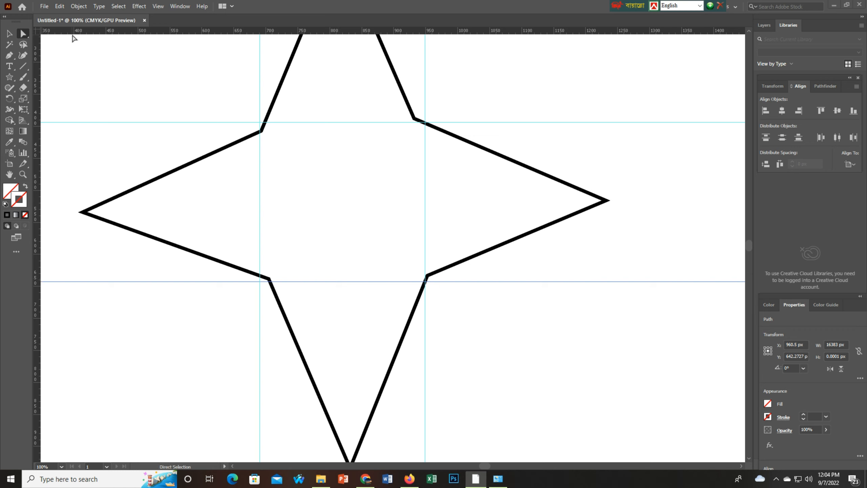
{"action": "left_click", "coordinate": [261, 131]}
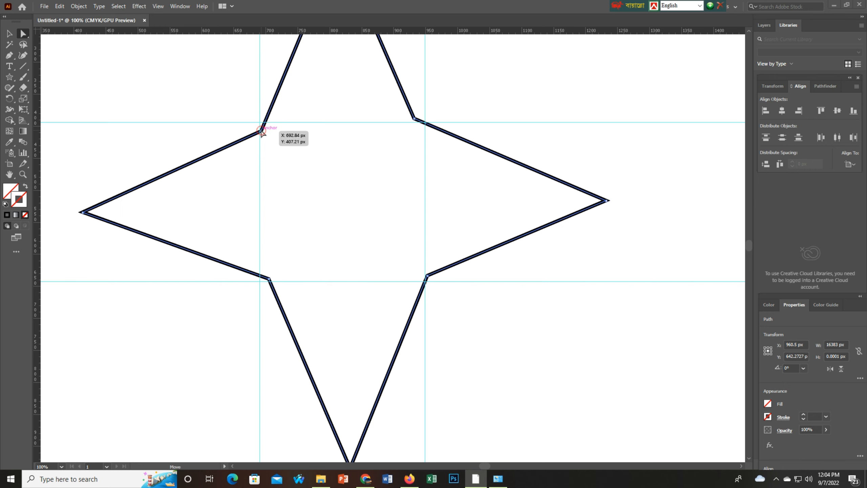
{"action": "left_click_drag", "start_coordinate": [261, 131], "coordinate": [260, 123]}
{"action": "left_click_drag", "start_coordinate": [414, 120], "coordinate": [426, 124]}
{"action": "left_click_drag", "start_coordinate": [427, 276], "coordinate": [426, 281]}
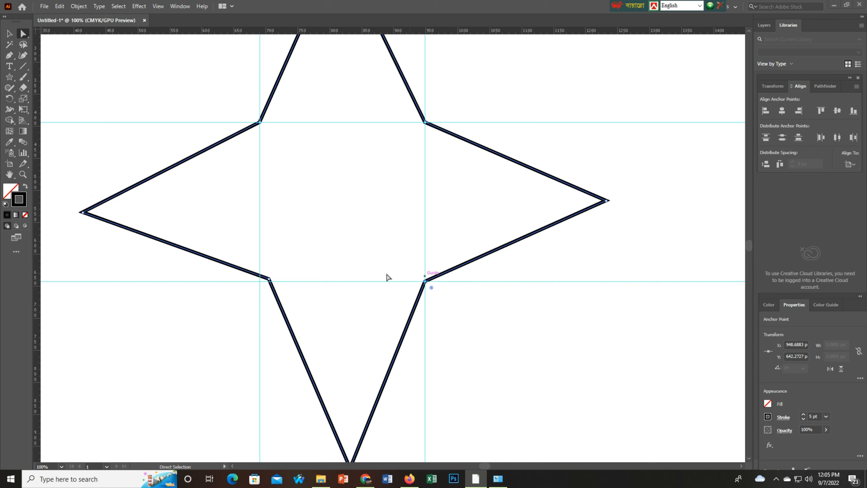
{"action": "left_click_drag", "start_coordinate": [269, 279], "coordinate": [260, 282]}
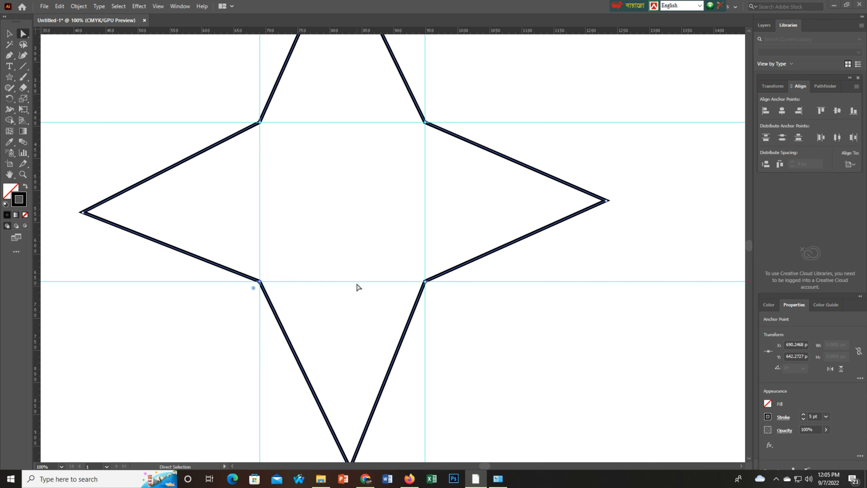
{"action": "scroll", "coordinate": [357, 287], "scroll_direction": "down", "scroll_amount": 2}
{"action": "left_click", "coordinate": [525, 175]}
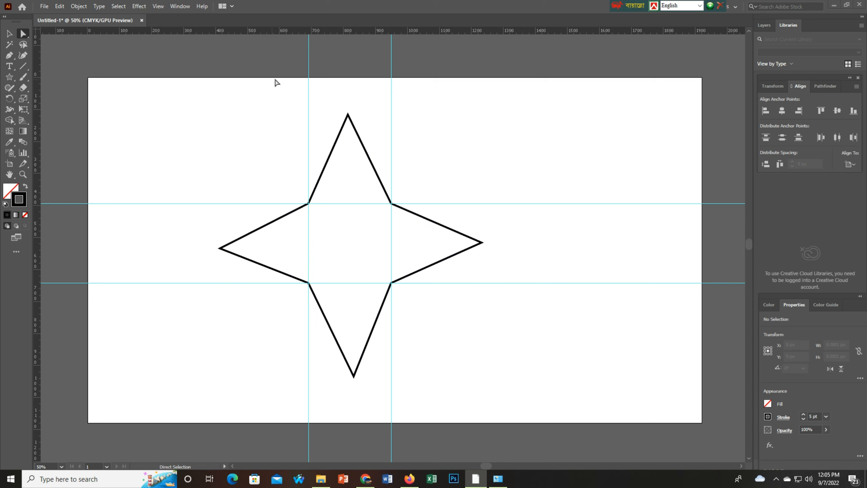
Delete both vertical and both horizontal guides from the artboard.
{"action": "left_click", "coordinate": [9, 33]}
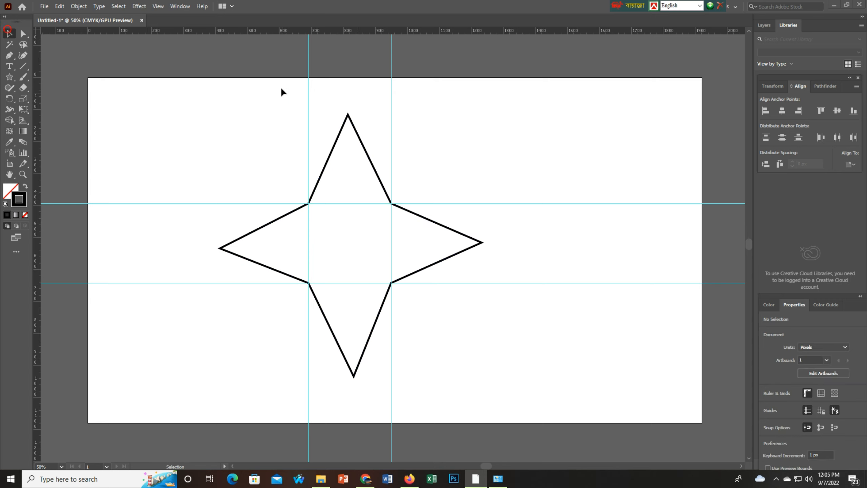
{"action": "left_click_drag", "start_coordinate": [283, 84], "coordinate": [446, 117]}
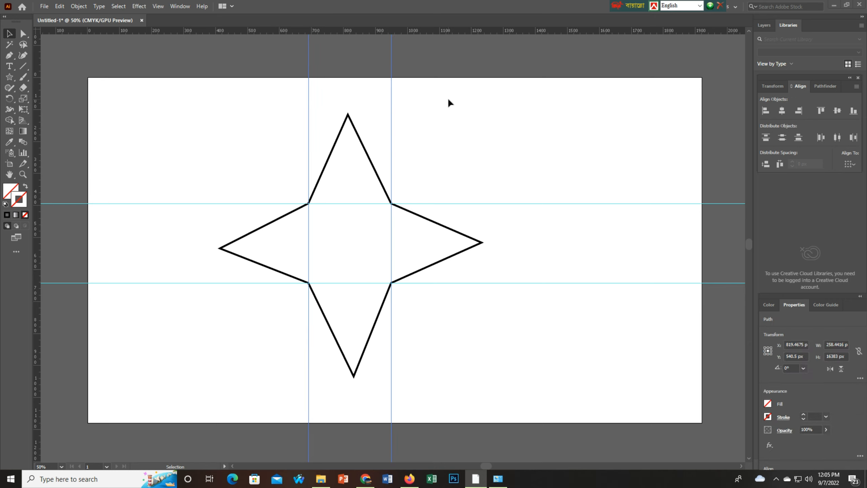
{"action": "key", "text": "Delete"}
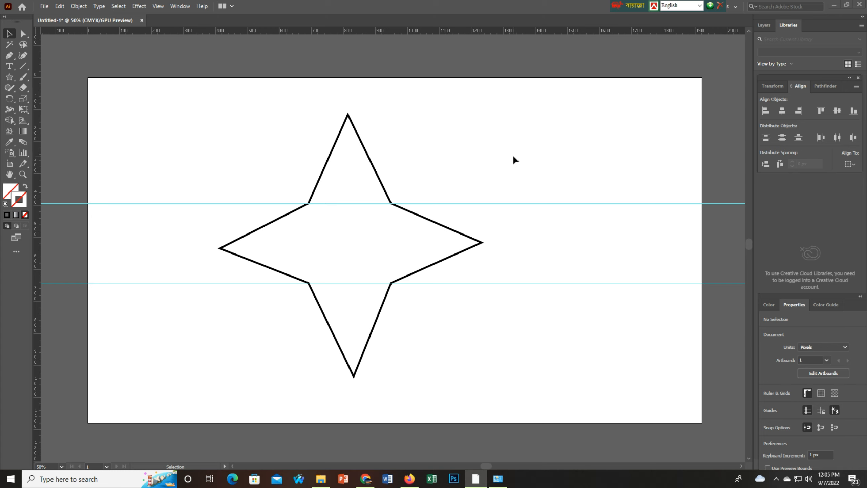
{"action": "left_click_drag", "start_coordinate": [552, 190], "coordinate": [619, 331]}
{"action": "key", "text": "Delete"}
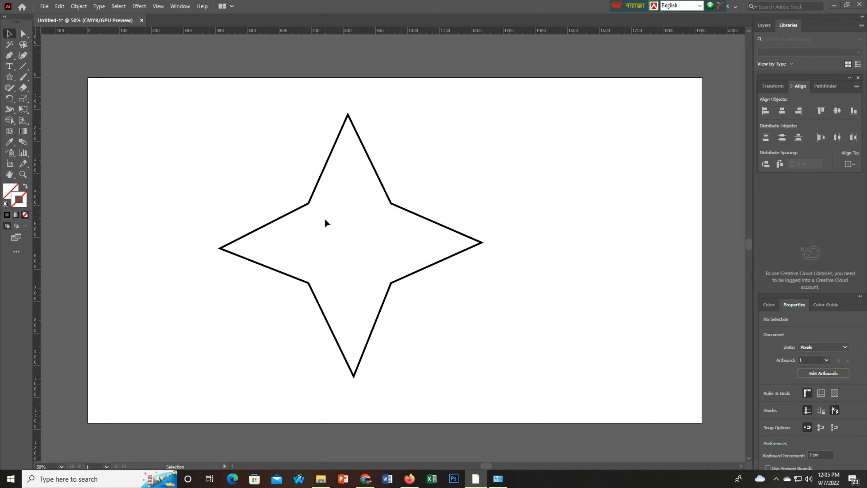
Set the default fill color to blue 04A5BF with nothing selected.
{"action": "double_click", "coordinate": [15, 198]}
{"action": "left_click", "coordinate": [582, 182]}
{"action": "left_click_drag", "start_coordinate": [562, 176], "coordinate": [560, 157]}
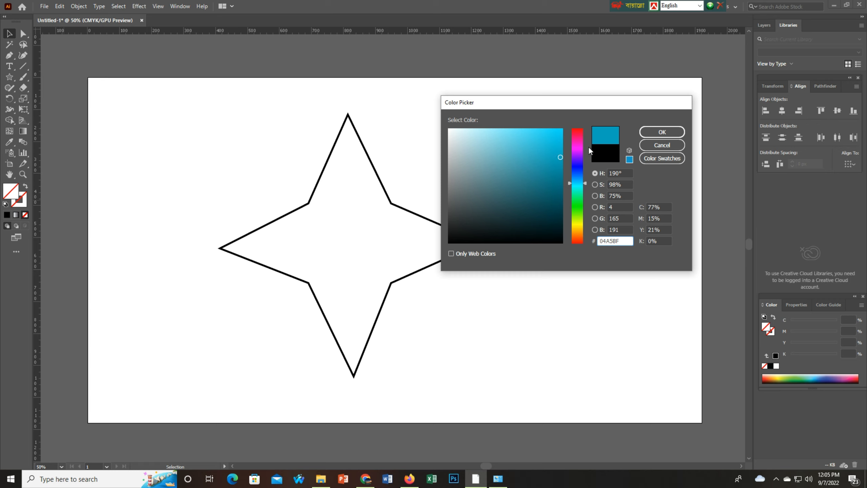
{"action": "left_click", "coordinate": [652, 132]}
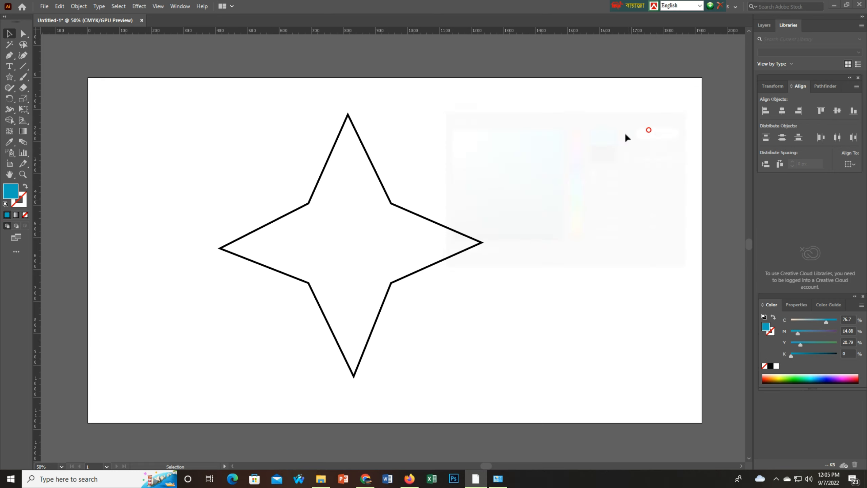
Fill the four-pointed star with blue 0495B7 and deselect it.
{"action": "left_click_drag", "start_coordinate": [223, 83], "coordinate": [274, 338]}
{"action": "double_click", "coordinate": [12, 190]}
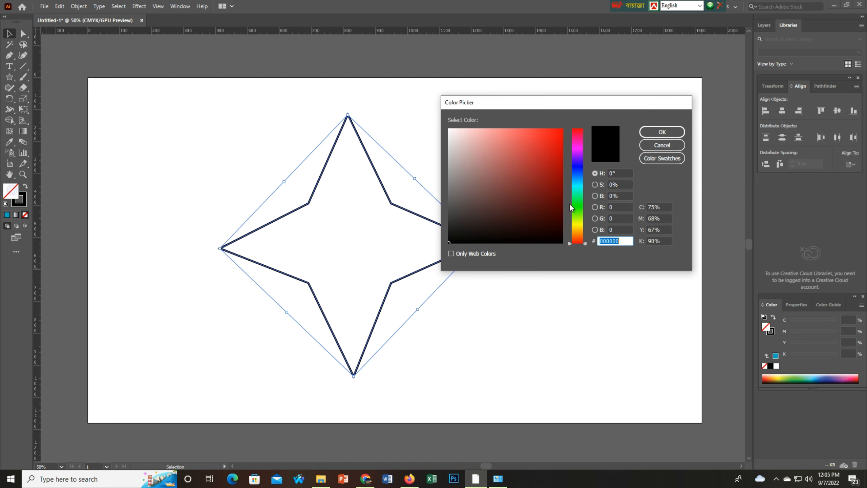
{"action": "left_click_drag", "start_coordinate": [577, 168], "coordinate": [560, 160]}
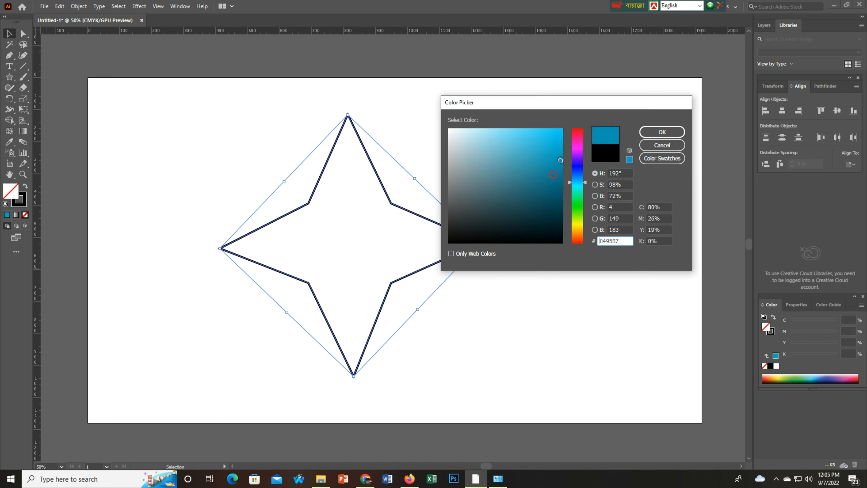
{"action": "left_click", "coordinate": [656, 133]}
{"action": "left_click", "coordinate": [198, 152]}
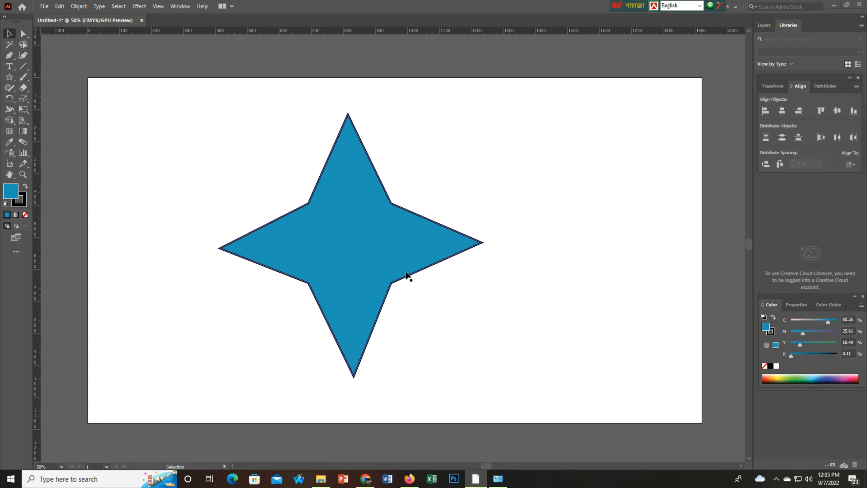
Remove the star's black stroke, keeping only the blue fill, and deselect it.
{"action": "left_click", "coordinate": [21, 205]}
{"action": "left_click", "coordinate": [25, 214]}
{"action": "left_click", "coordinate": [7, 193]}
{"action": "mouse_move", "coordinate": [243, 153]}
{"action": "left_mouse_down"}
{"action": "mouse_move", "coordinate": [433, 284]}
{"action": "mouse_move", "coordinate": [269, 313]}
{"action": "left_mouse_up"}
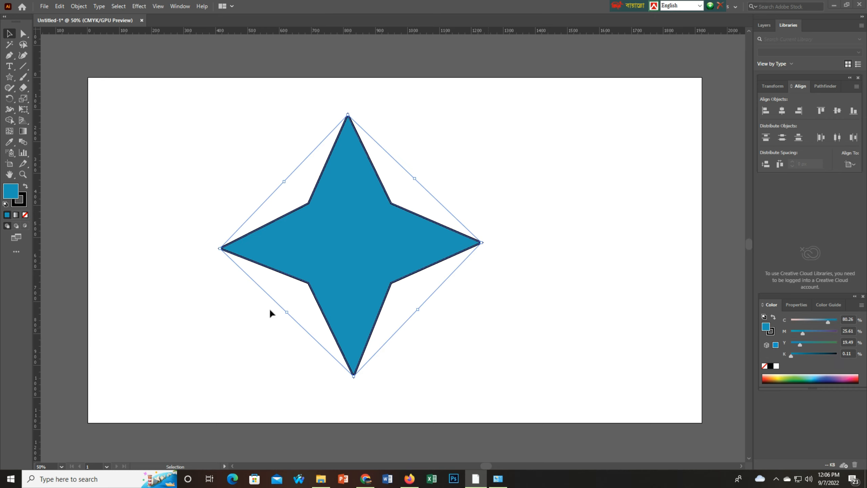
{"action": "left_click", "coordinate": [25, 214]}
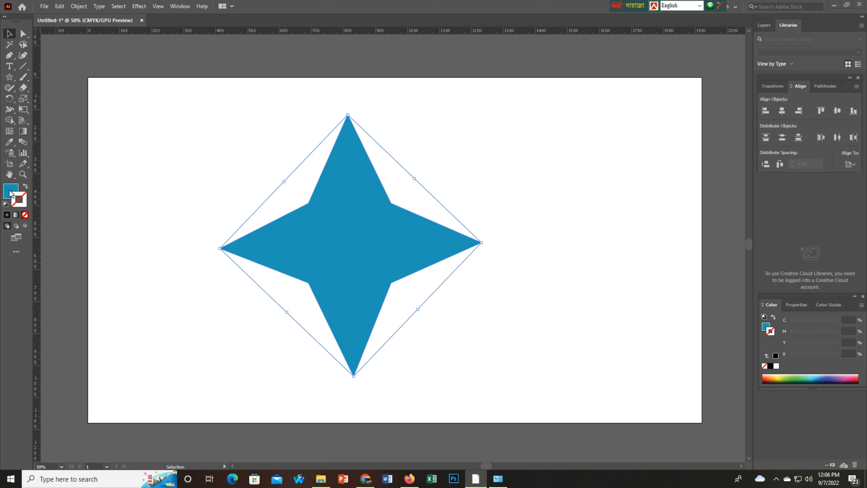
{"action": "left_click", "coordinate": [7, 189]}
{"action": "left_click", "coordinate": [240, 184]}
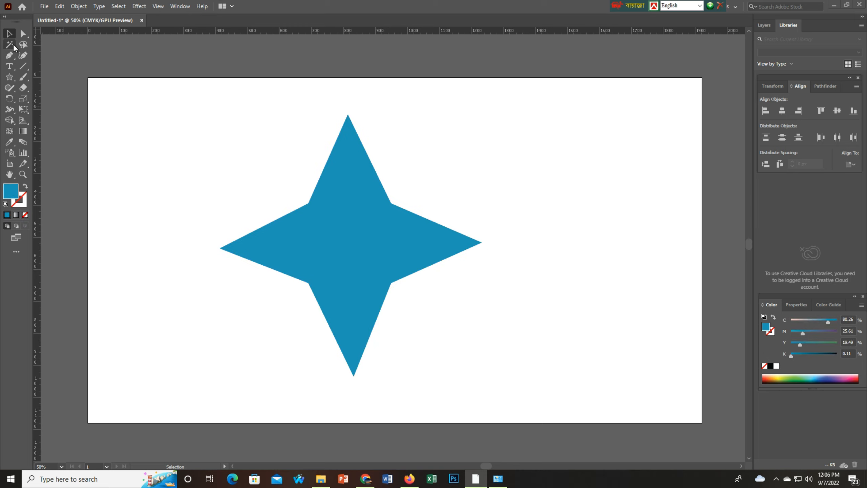
Draw a closed triangle with the Pen tool joining the star's center, lower-left inner corner and left tip.
{"action": "left_click", "coordinate": [10, 58]}
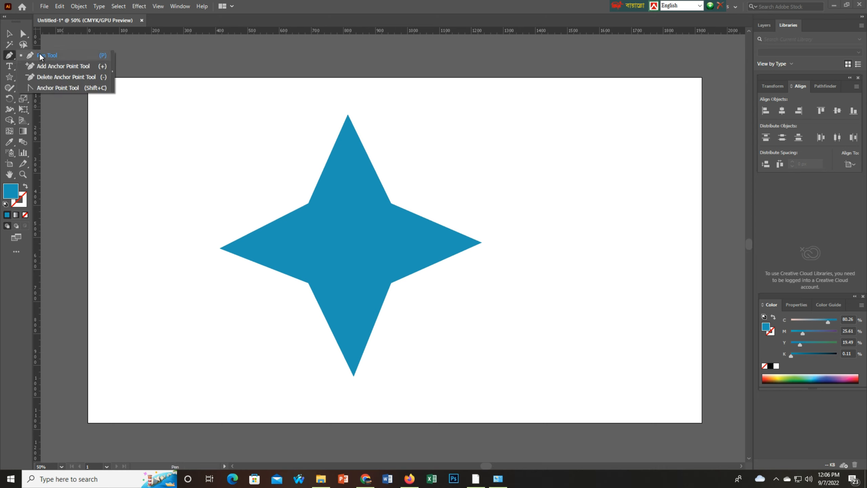
{"action": "left_click", "coordinate": [39, 55]}
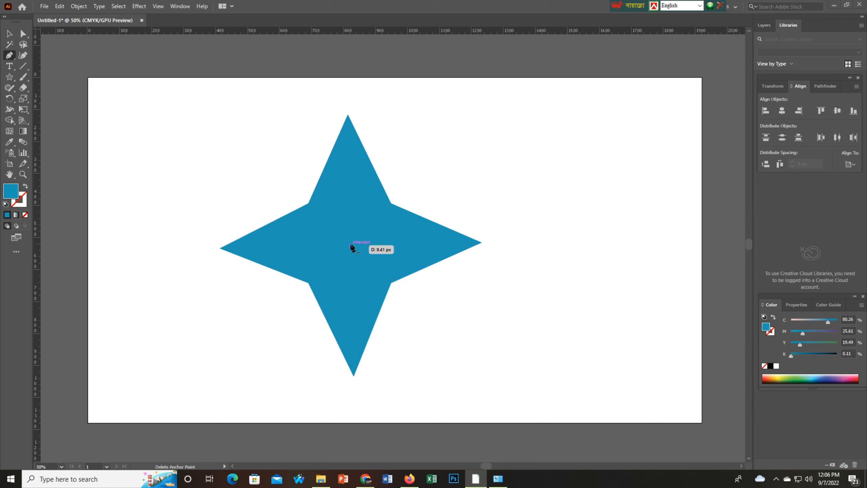
{"action": "left_click", "coordinate": [308, 283]}
{"action": "left_click", "coordinate": [220, 248]}
{"action": "left_click", "coordinate": [351, 245]}
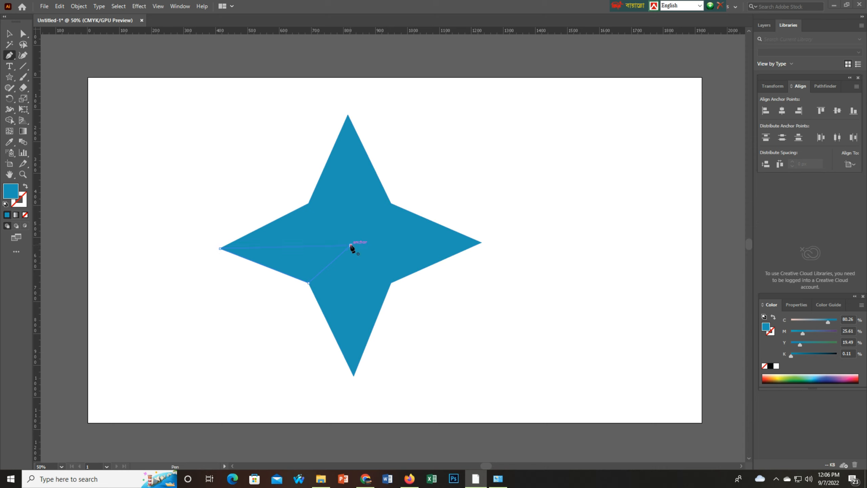
Fill the left point's triangle with a dark teal, about C 93, M 53, Y 48, K 26.
{"action": "double_click", "coordinate": [14, 193]}
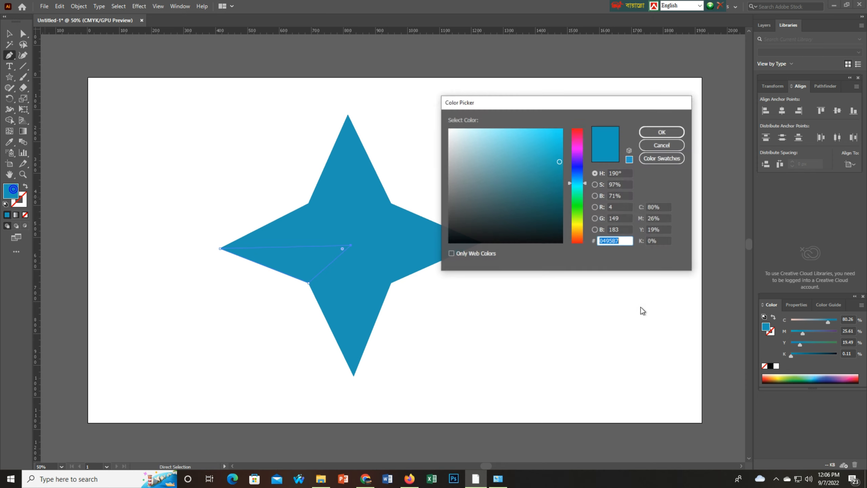
{"action": "left_click_drag", "start_coordinate": [550, 176], "coordinate": [558, 198]}
{"action": "left_click", "coordinate": [662, 132]}
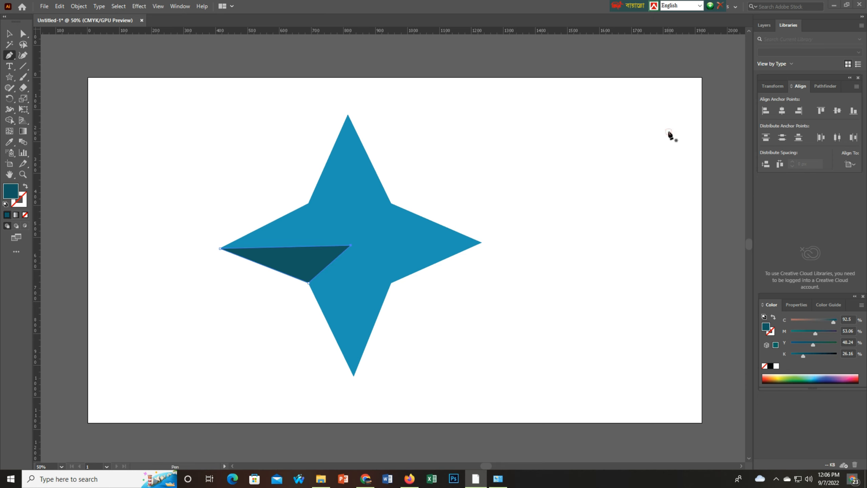
{"action": "key", "text": "ctrl"}
{"action": "key", "text": "ctrl"}
{"action": "left_click", "coordinate": [349, 245]}
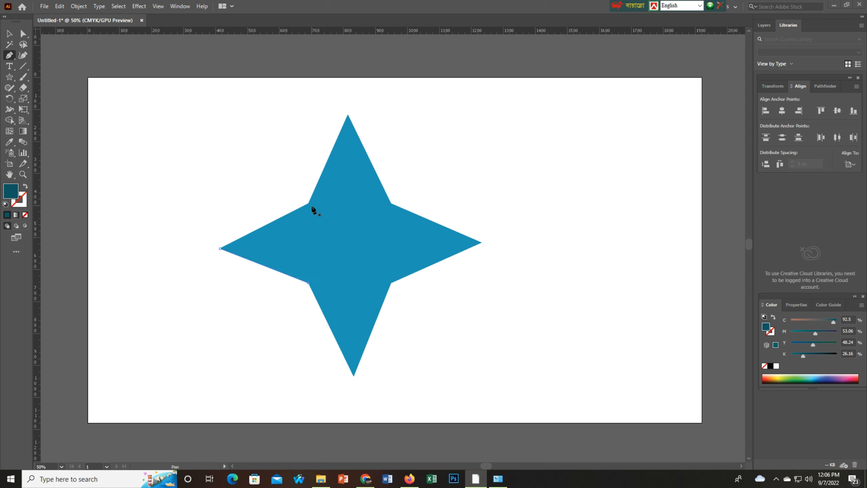
{"action": "key", "text": "ctrl+z"}
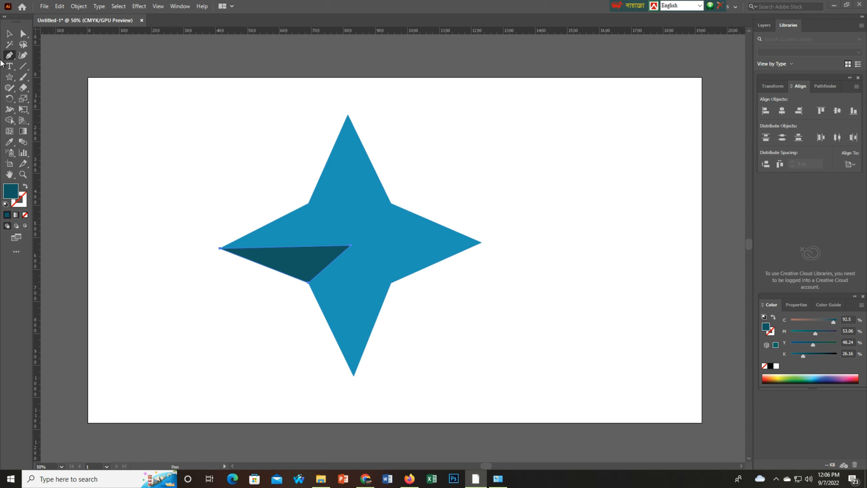
Draw a dark teal Pen tool triangle joining the star's center, upper-left inner corner and top tip, and deselect it.
{"action": "left_click", "coordinate": [10, 35]}
{"action": "left_click", "coordinate": [238, 303]}
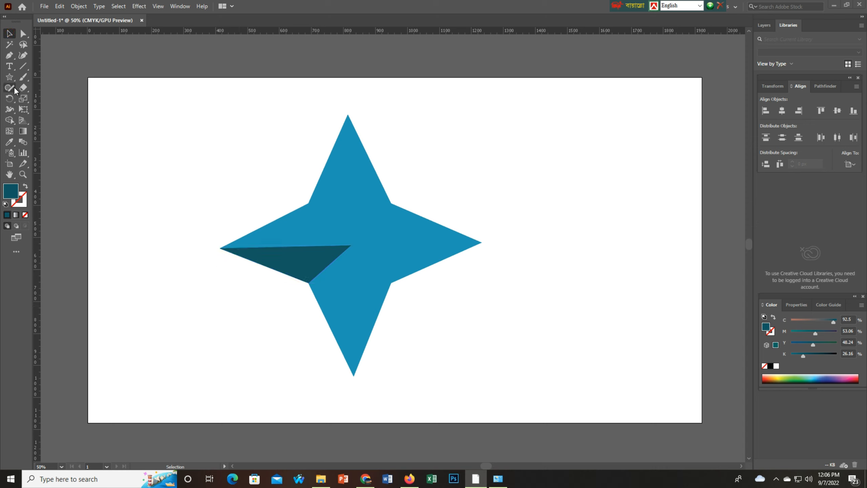
{"action": "left_click", "coordinate": [10, 55]}
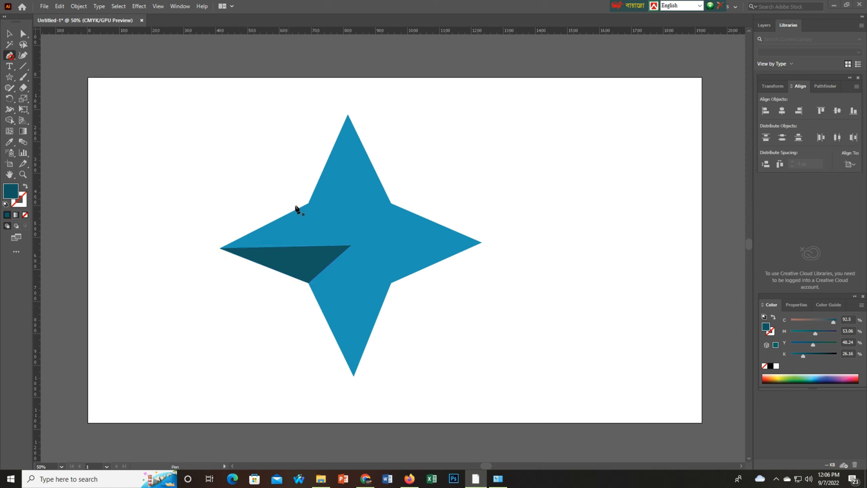
{"action": "left_click", "coordinate": [351, 245]}
{"action": "left_click", "coordinate": [308, 203]}
{"action": "left_click", "coordinate": [347, 115]}
{"action": "left_click", "coordinate": [350, 245]}
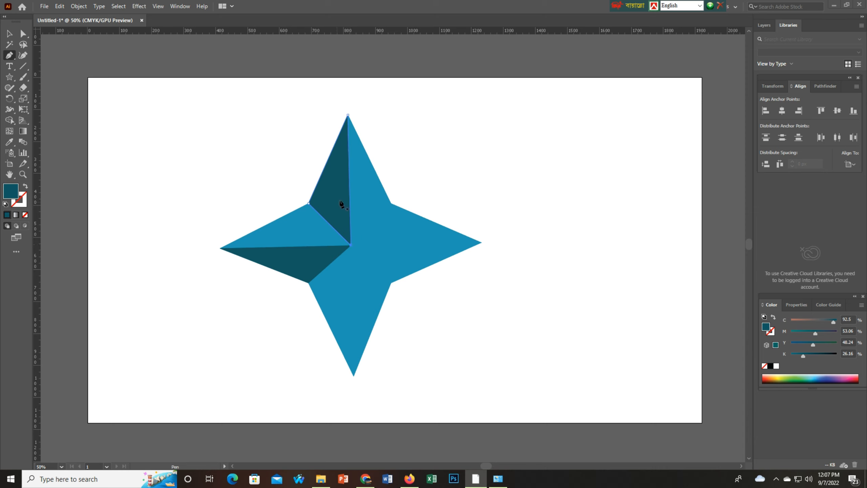
{"action": "key", "text": "v"}
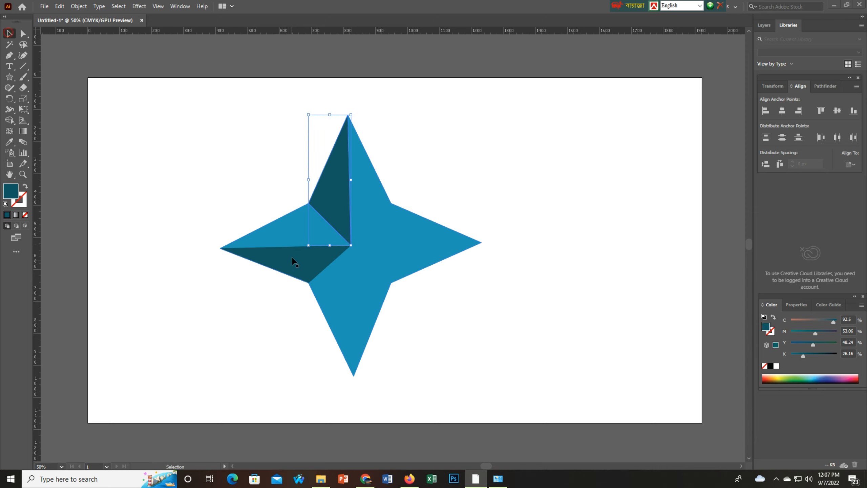
{"action": "left_click", "coordinate": [274, 278]}
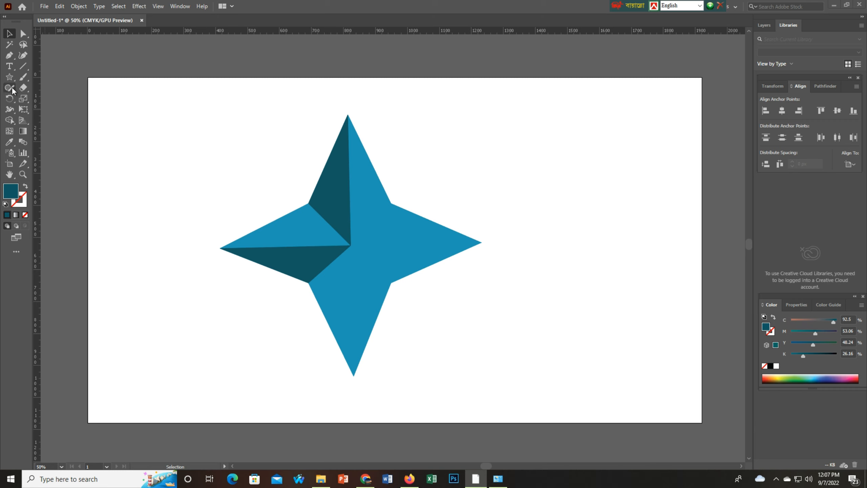
Draw a dark teal Pen tool triangle joining the star's center, upper-right inner corner and right tip, and deselect it.
{"action": "left_click", "coordinate": [9, 55]}
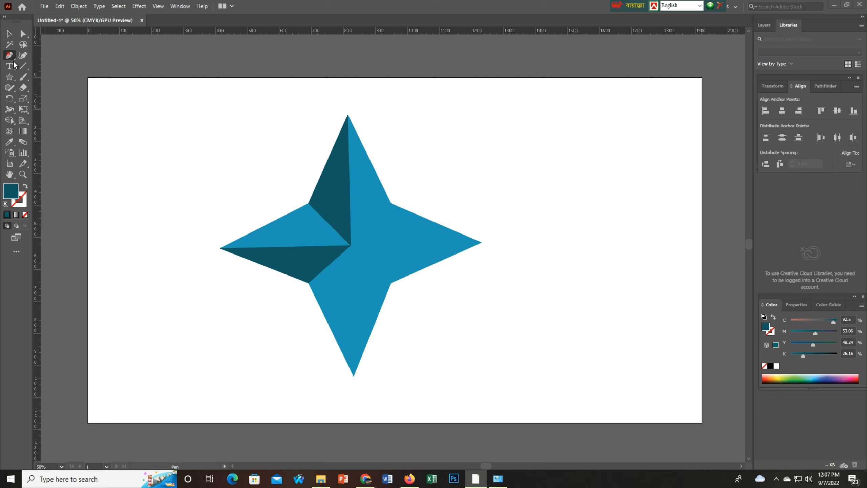
{"action": "left_click", "coordinate": [351, 246]}
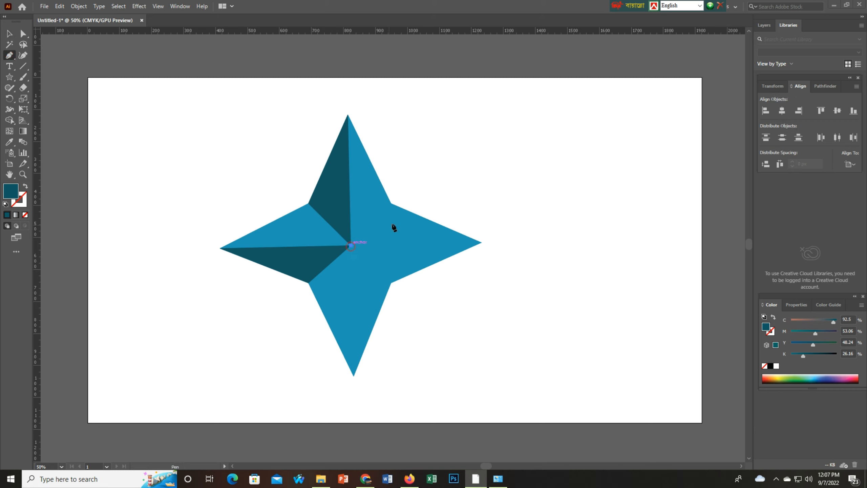
{"action": "left_click", "coordinate": [391, 204]}
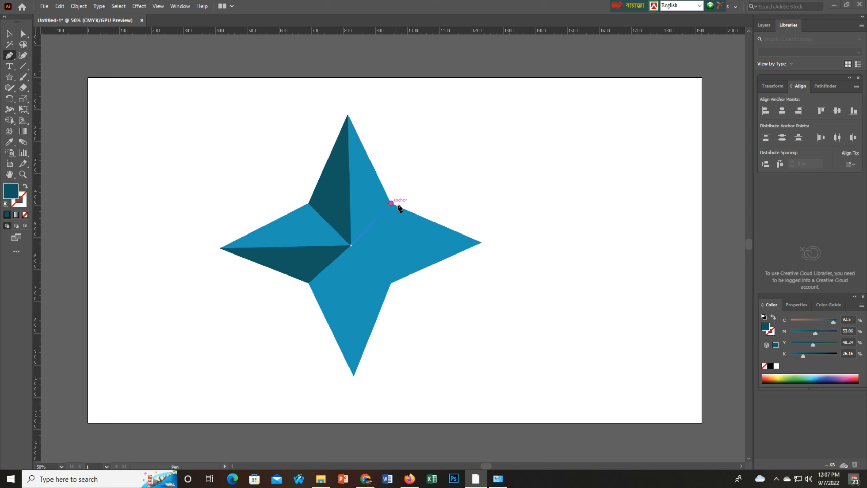
{"action": "left_click", "coordinate": [481, 242]}
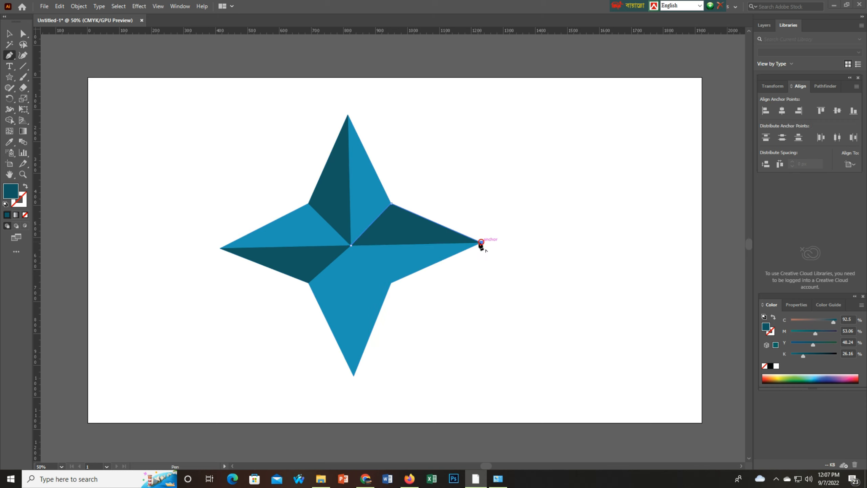
{"action": "left_click", "coordinate": [350, 245]}
{"action": "key", "text": "v"}
{"action": "left_click", "coordinate": [275, 185]}
Draw a dark teal Pen tool triangle joining the star's center, lower-right inner corner and bottom tip, and deselect it.
{"action": "left_click", "coordinate": [13, 57]}
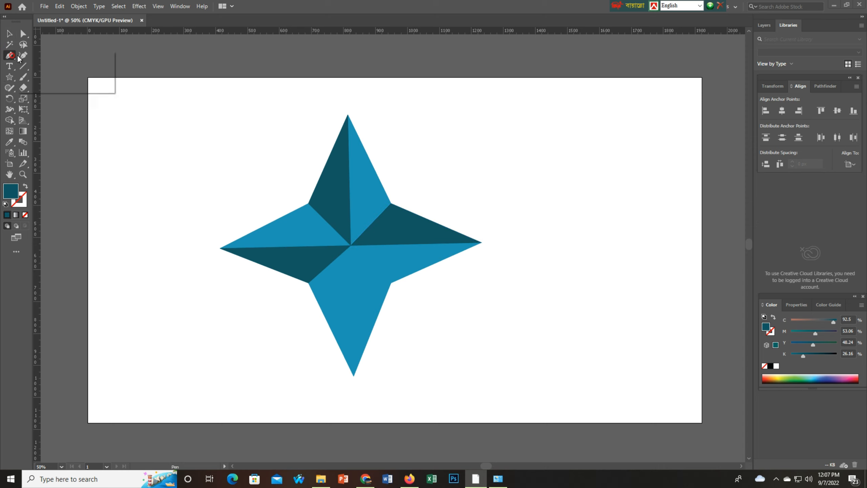
{"action": "left_click", "coordinate": [351, 245]}
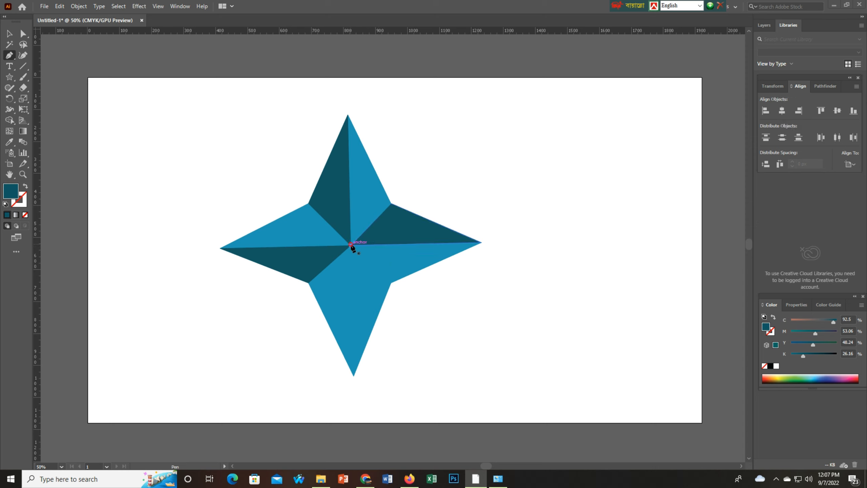
{"action": "left_click", "coordinate": [391, 283]}
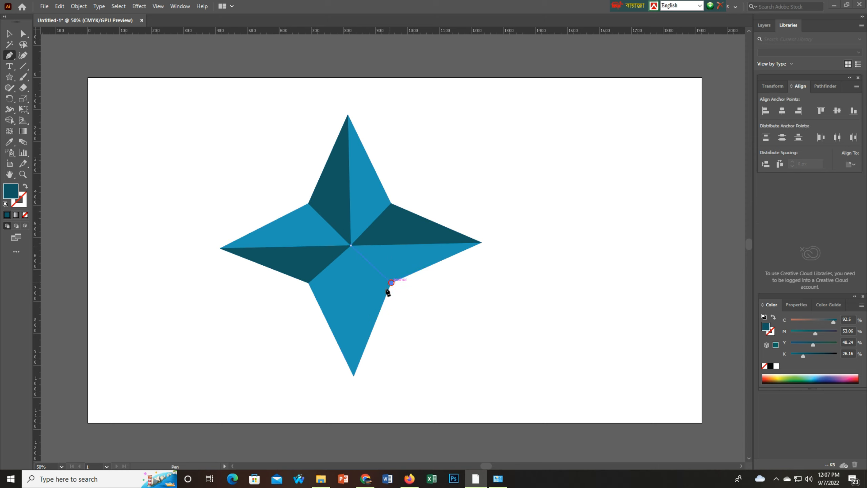
{"action": "left_click", "coordinate": [354, 376]}
{"action": "left_click", "coordinate": [351, 245]}
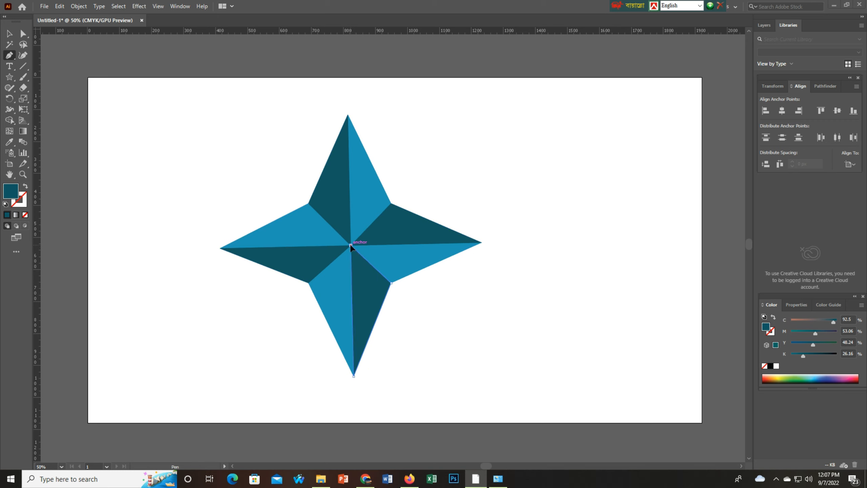
{"action": "left_click", "coordinate": [9, 34]}
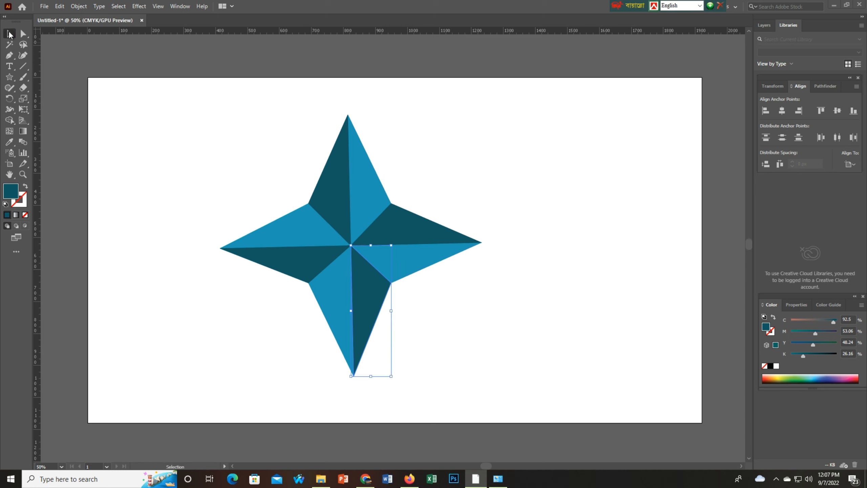
{"action": "left_click", "coordinate": [229, 170]}
Draw a dark teal circle about 300 px across over the middle of the star with the Ellipse tool.
{"action": "scroll", "coordinate": [257, 229], "scroll_direction": "down", "scroll_amount": 2}
{"action": "scroll", "coordinate": [258, 230], "scroll_direction": "up", "scroll_amount": 3}
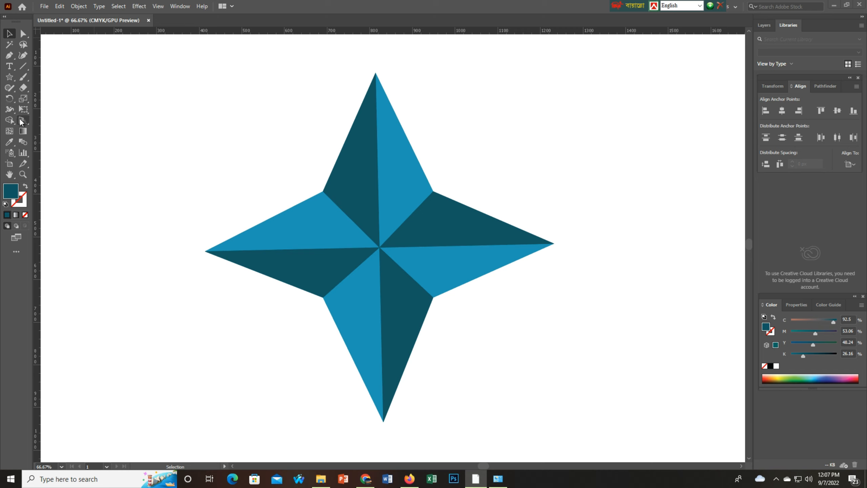
{"action": "left_click", "coordinate": [13, 78]}
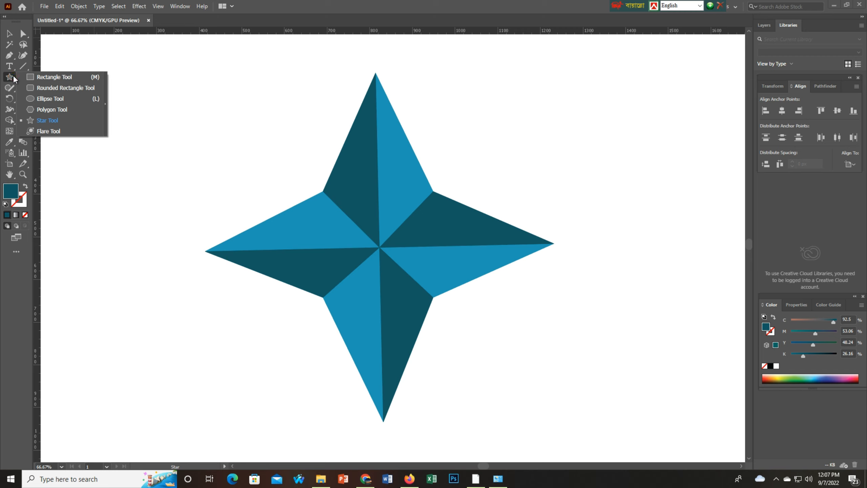
{"action": "left_click", "coordinate": [65, 99]}
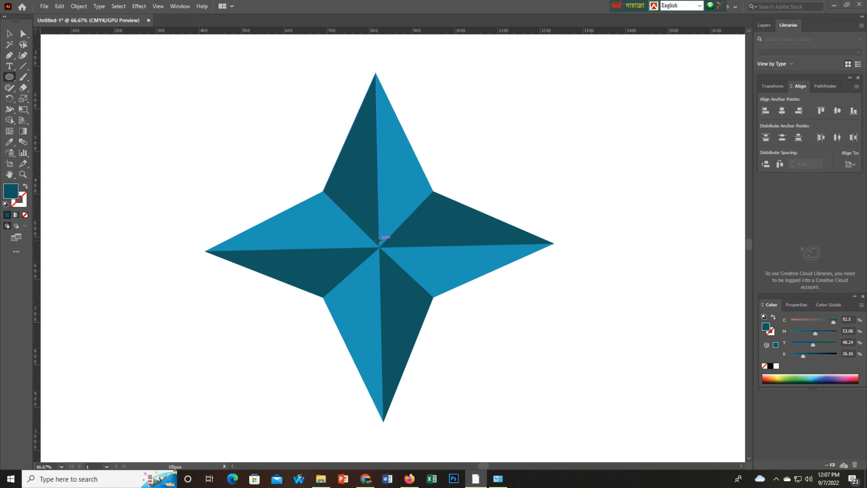
{"action": "left_click_drag", "start_coordinate": [378, 239], "coordinate": [436, 325]}
Move the circle onto the star's center and enlarge it from its center to about 335 px across.
{"action": "left_click", "coordinate": [9, 34]}
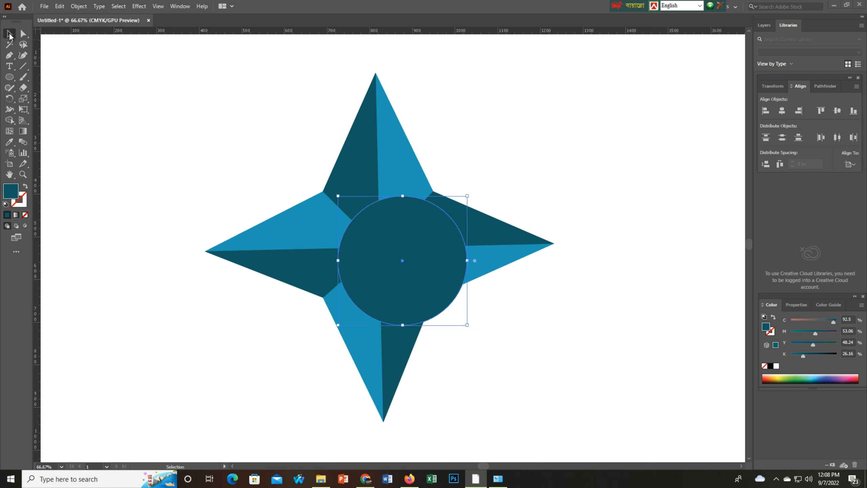
{"action": "left_click_drag", "start_coordinate": [407, 235], "coordinate": [385, 223]}
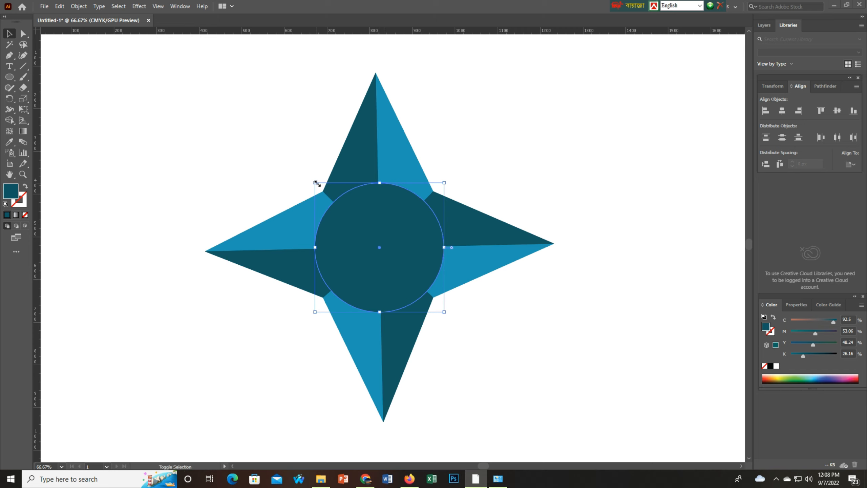
{"action": "left_click_drag", "start_coordinate": [315, 181], "coordinate": [309, 175]}
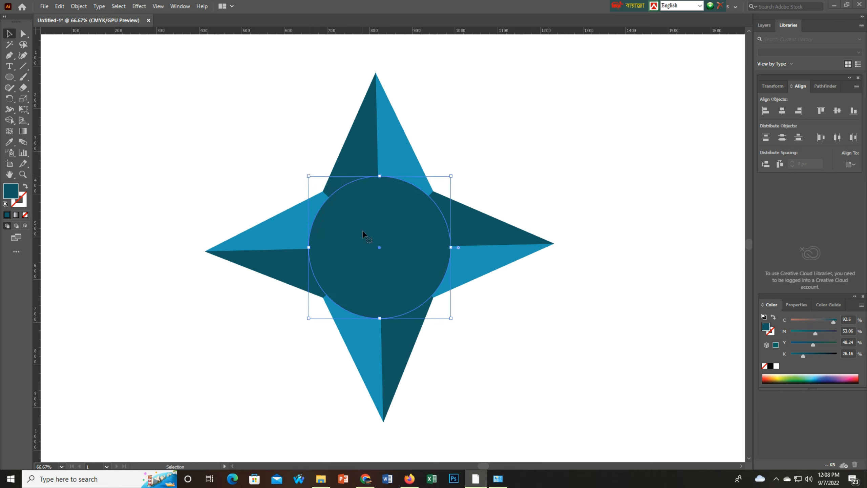
Nudge the circle slightly upward to center it on the star, deselect it, and switch to the Direct Selection tool.
{"action": "left_click_drag", "start_coordinate": [361, 231], "coordinate": [360, 228]}
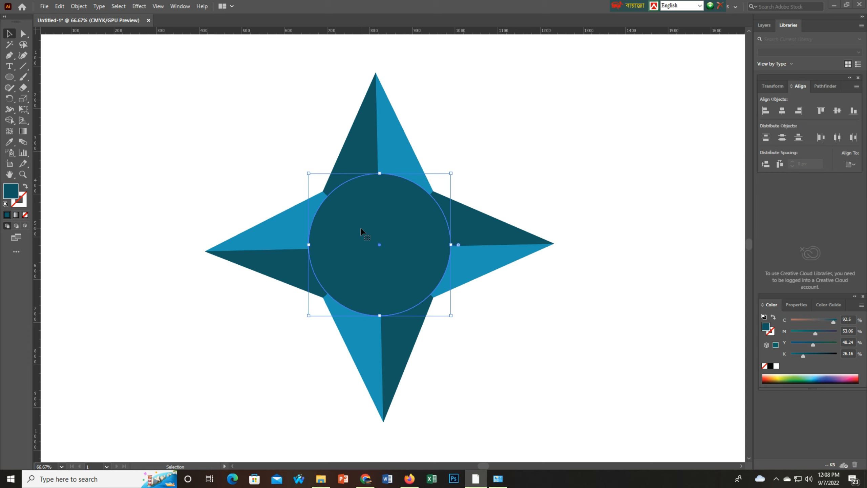
{"action": "scroll", "coordinate": [360, 228], "scroll_direction": "up", "scroll_amount": 2}
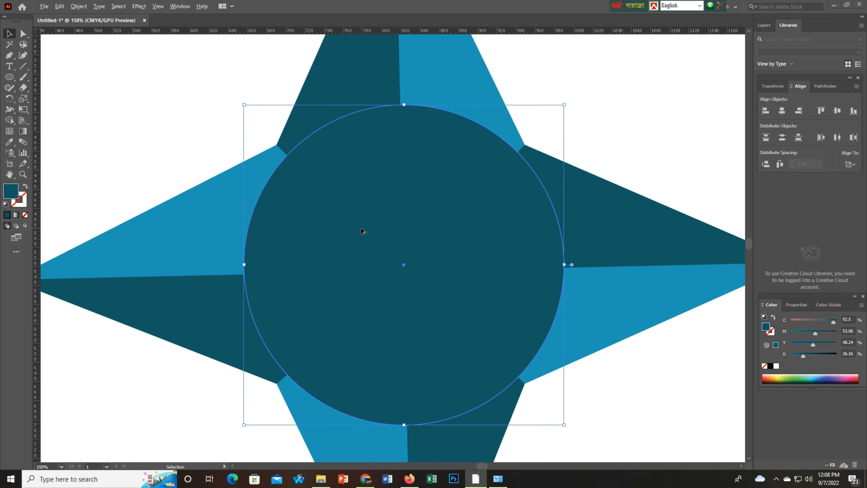
{"action": "left_click", "coordinate": [198, 108]}
{"action": "left_click", "coordinate": [386, 236]}
{"action": "left_click", "coordinate": [619, 76]}
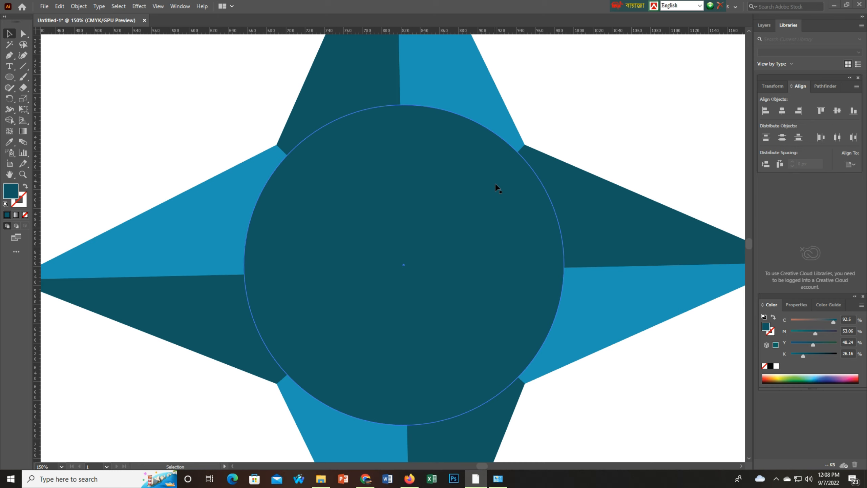
{"action": "left_click", "coordinate": [23, 36]}
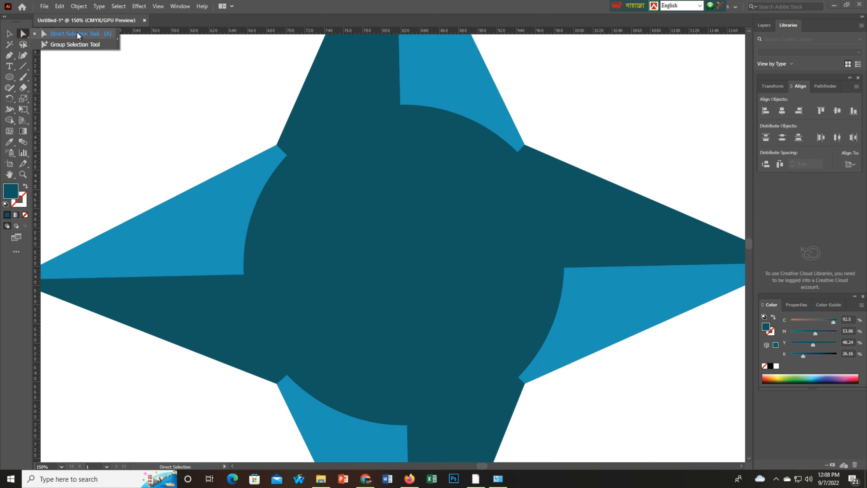
{"action": "left_click", "coordinate": [278, 147]}
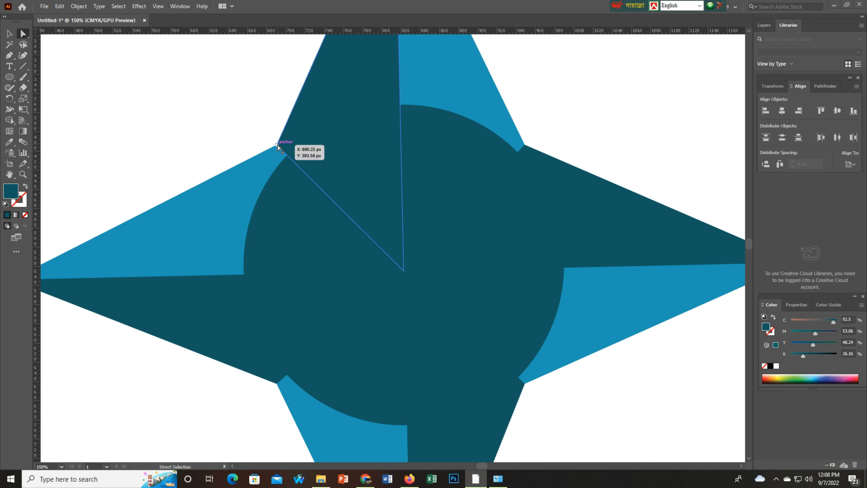
{"action": "left_click_drag", "start_coordinate": [277, 148], "coordinate": [288, 156]}
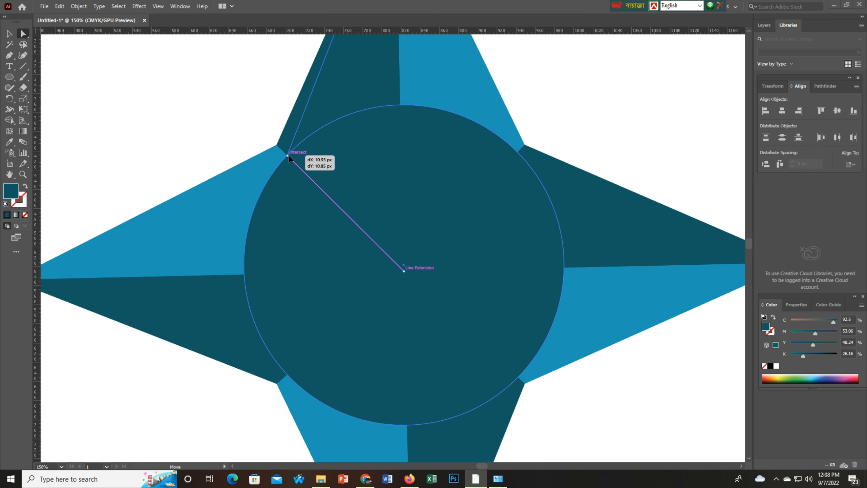
{"action": "left_click_drag", "start_coordinate": [288, 154], "coordinate": [289, 155]}
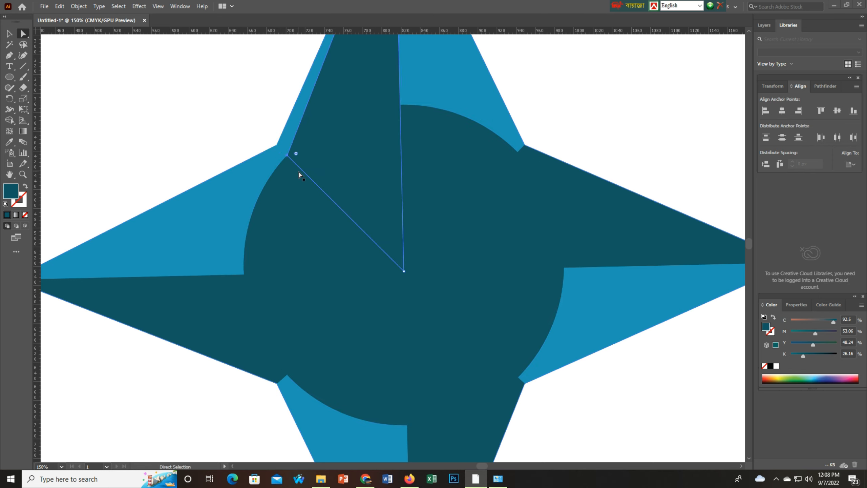
{"action": "key", "text": "ctrl"}
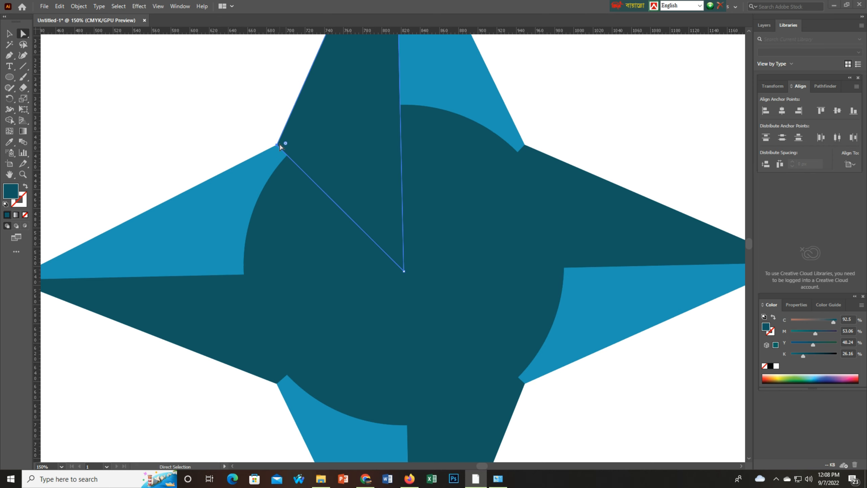
Move the upper-left inner corner points of the dark triangle and the blue star inward onto the circle's edge.
{"action": "left_click", "coordinate": [276, 143]}
{"action": "left_click_drag", "start_coordinate": [279, 149], "coordinate": [288, 156]}
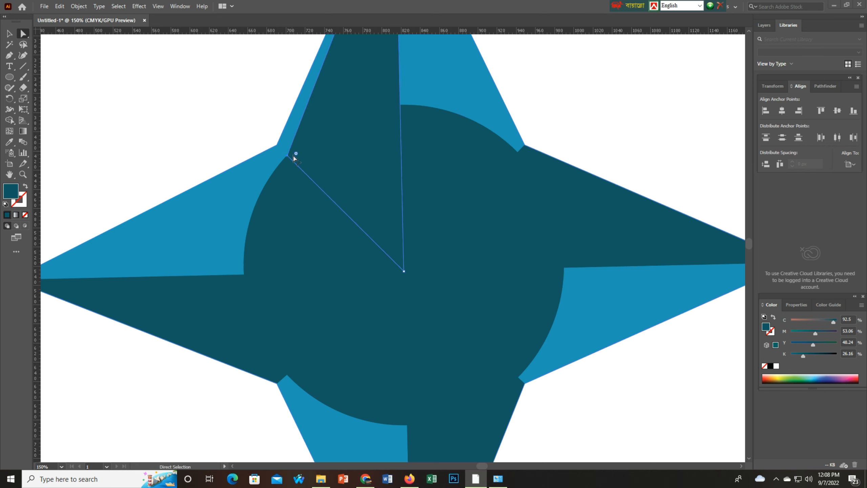
{"action": "scroll", "coordinate": [293, 155], "scroll_direction": "up", "scroll_amount": 5}
{"action": "left_click_drag", "start_coordinate": [277, 265], "coordinate": [287, 274]}
{"action": "scroll", "coordinate": [331, 249], "scroll_direction": "up", "scroll_amount": 3}
{"action": "scroll", "coordinate": [329, 247], "scroll_direction": "down", "scroll_amount": 4}
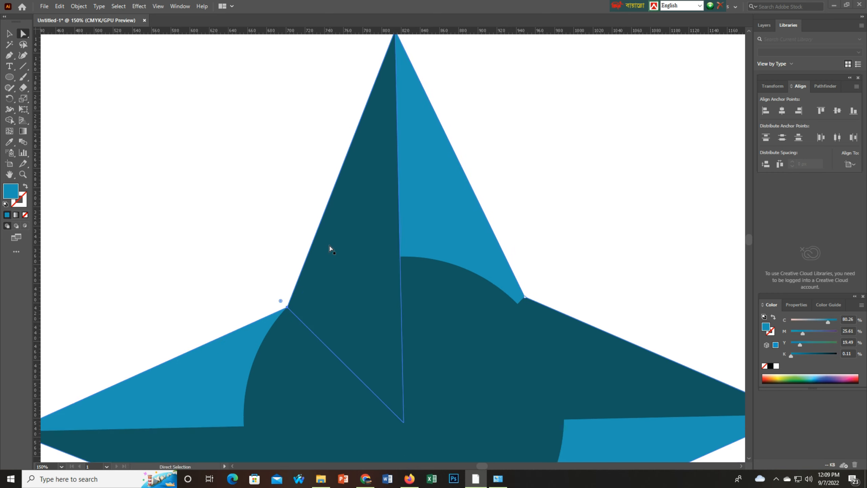
{"action": "scroll", "coordinate": [330, 249], "scroll_direction": "down", "scroll_amount": 3}
{"action": "left_click_drag", "start_coordinate": [525, 178], "coordinate": [519, 185]}
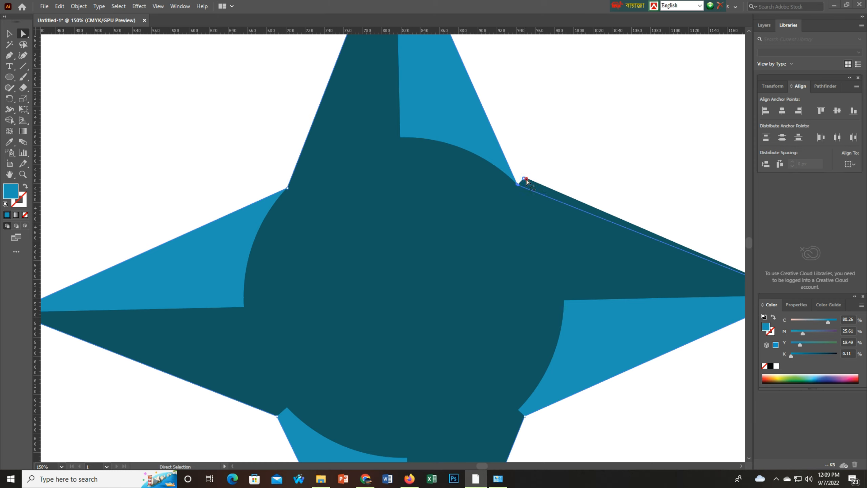
{"action": "left_click", "coordinate": [518, 185]}
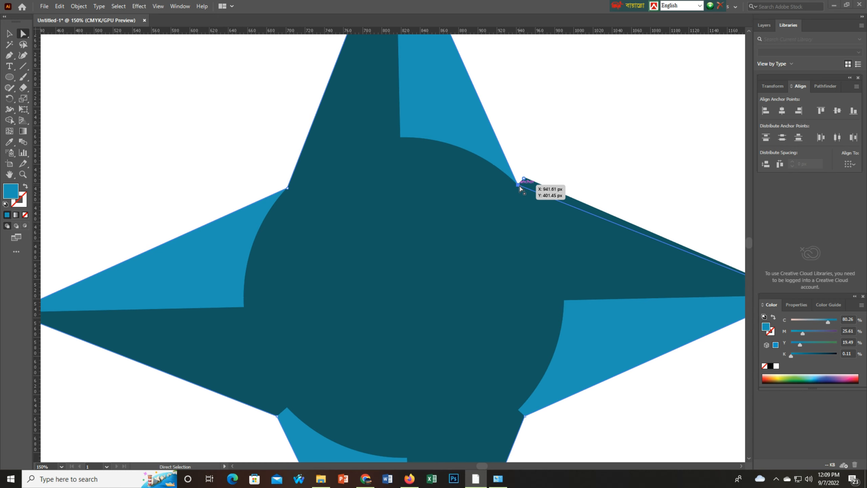
{"action": "left_click_drag", "start_coordinate": [523, 178], "coordinate": [522, 188]}
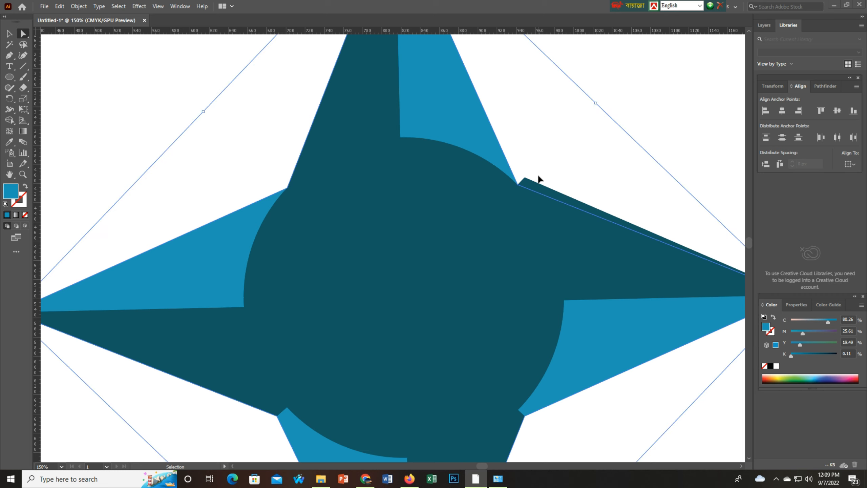
{"action": "key", "text": "ctrl+z"}
{"action": "key", "text": "ctrl+z"}
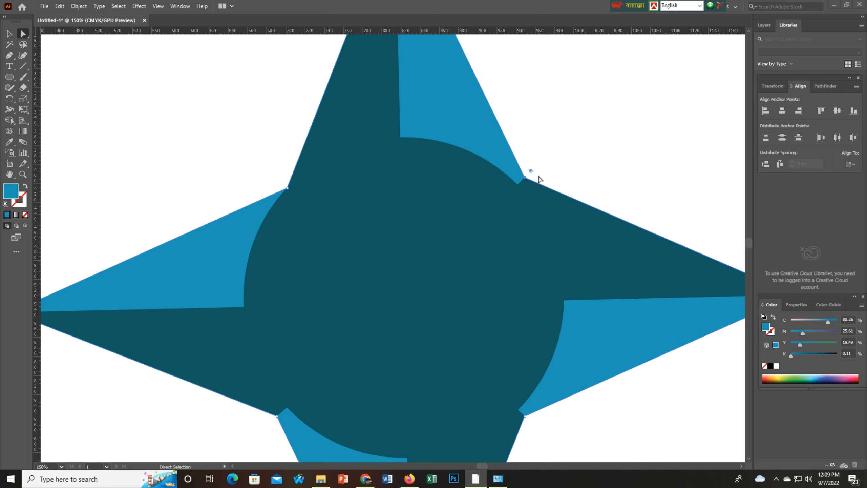
Move the upper-right and lower-right inner corner points of the dark triangles and the blue star onto the circle's edge.
{"action": "left_click", "coordinate": [526, 181]}
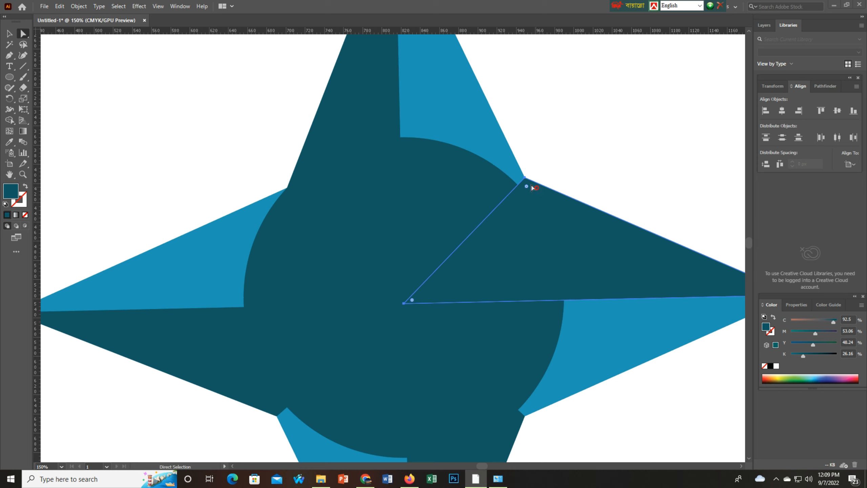
{"action": "left_click_drag", "start_coordinate": [526, 178], "coordinate": [518, 187]}
{"action": "scroll", "coordinate": [537, 199], "scroll_direction": "down", "scroll_amount": 3}
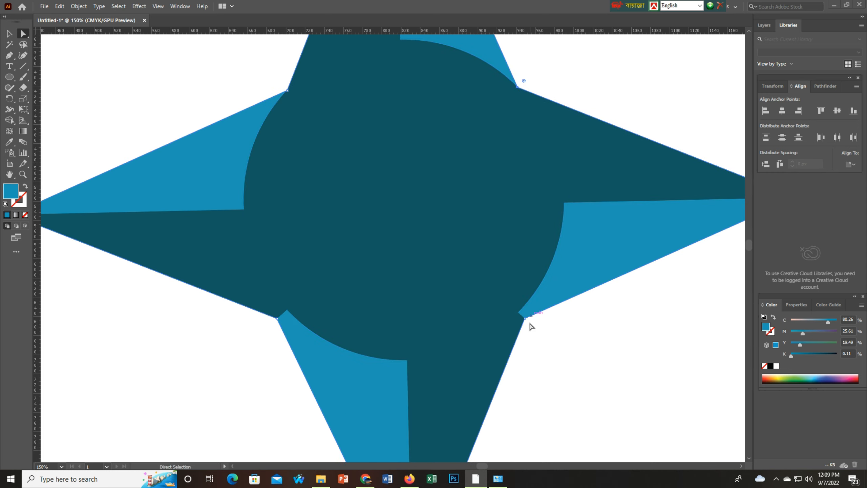
{"action": "left_click", "coordinate": [519, 310]}
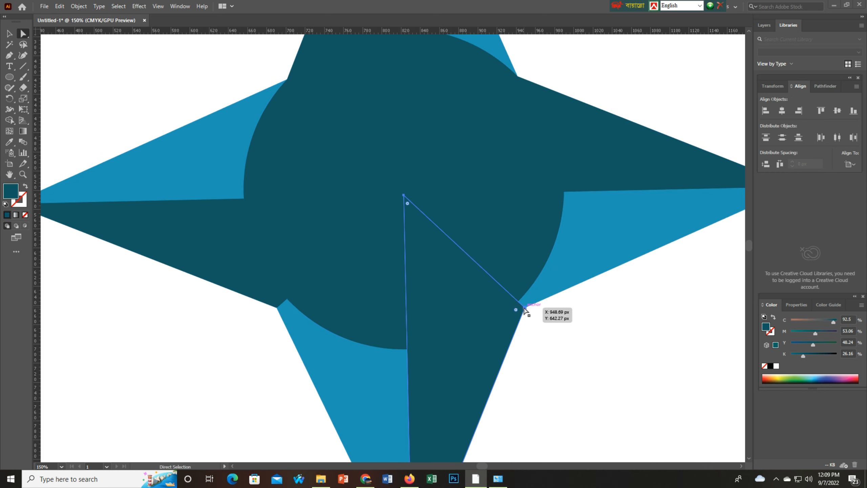
{"action": "left_click_drag", "start_coordinate": [525, 308], "coordinate": [517, 303]}
{"action": "left_click", "coordinate": [522, 305]}
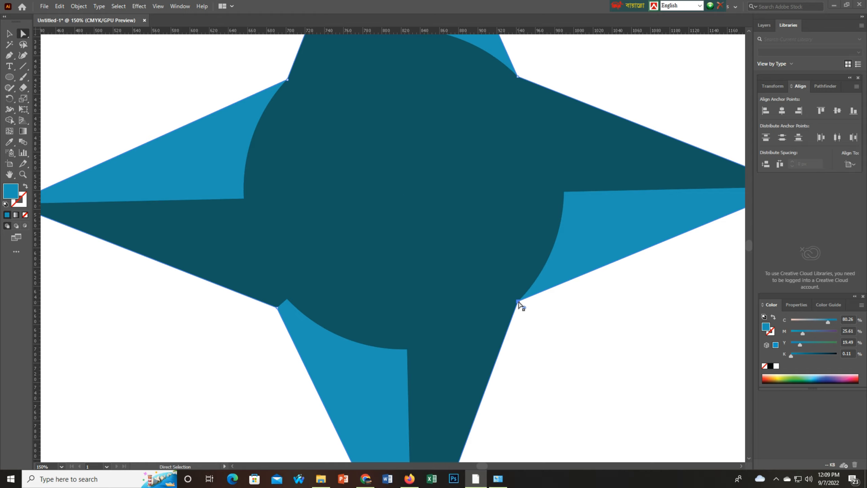
Move the lower-left inner corner points of the dark triangle and the blue star onto the circle's edge.
{"action": "scroll", "coordinate": [477, 338], "scroll_direction": "down", "scroll_amount": 3}
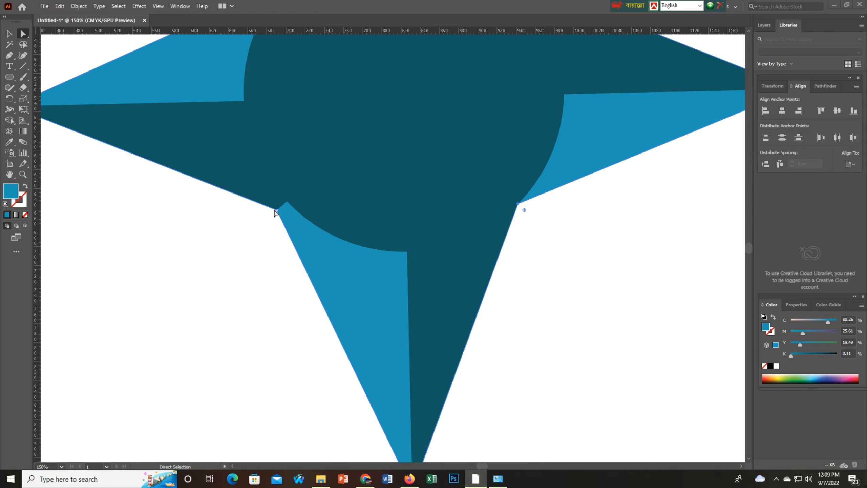
{"action": "left_click_drag", "start_coordinate": [276, 211], "coordinate": [287, 201]}
{"action": "scroll", "coordinate": [370, 333], "scroll_direction": "up", "scroll_amount": 5}
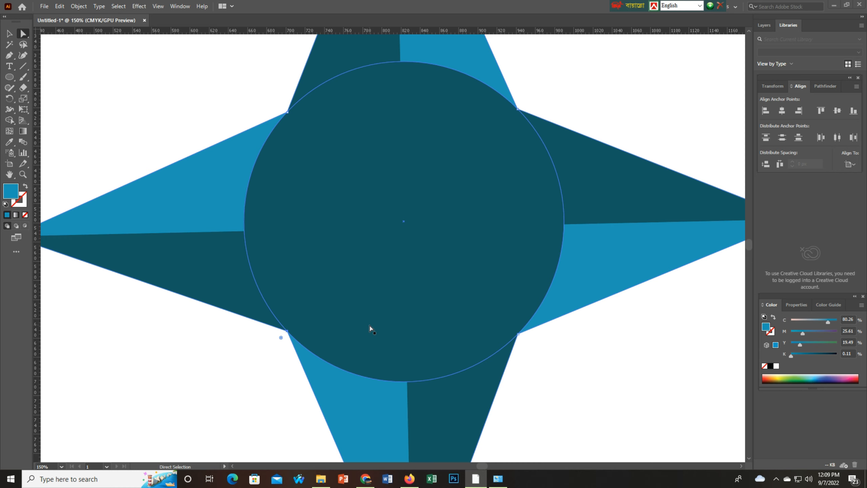
{"action": "scroll", "coordinate": [369, 328], "scroll_direction": "down", "scroll_amount": 2}
{"action": "scroll", "coordinate": [370, 328], "scroll_direction": "up", "scroll_amount": 1}
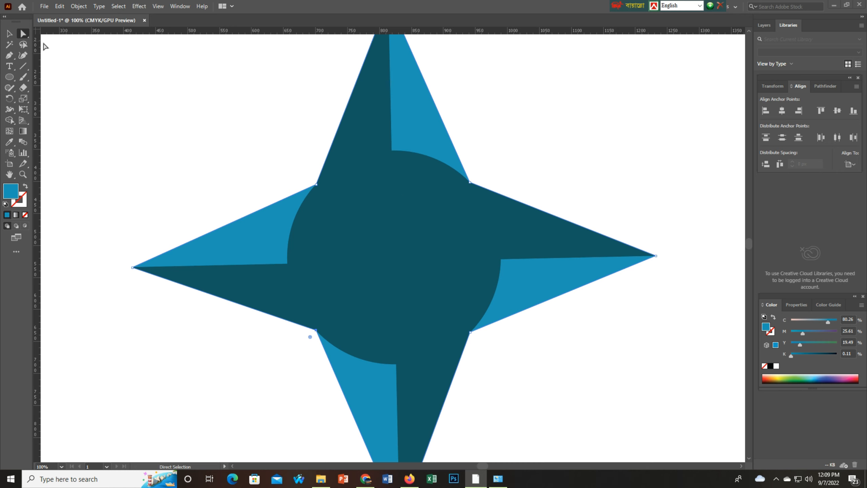
{"action": "scroll", "coordinate": [369, 215], "scroll_direction": "down", "scroll_amount": 1}
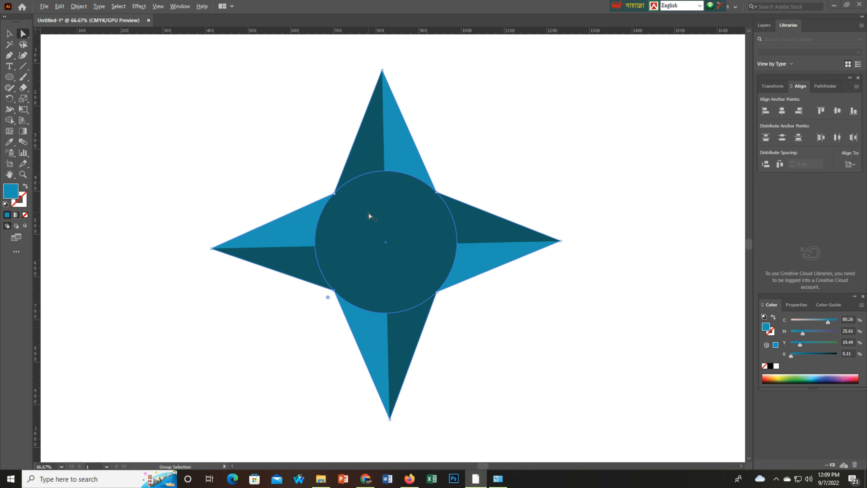
Paste a copy of the dark teal circle in front of it and fill the copy with pale blue EAF3F4.
{"action": "scroll", "coordinate": [368, 215], "scroll_direction": "up", "scroll_amount": 1}
{"action": "key", "text": "v"}
{"action": "left_click", "coordinate": [429, 257]}
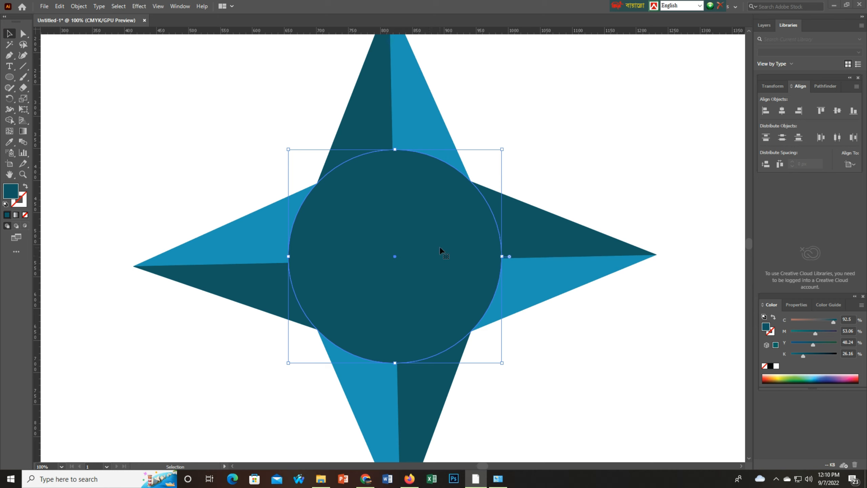
{"action": "key", "text": "ctrl+c"}
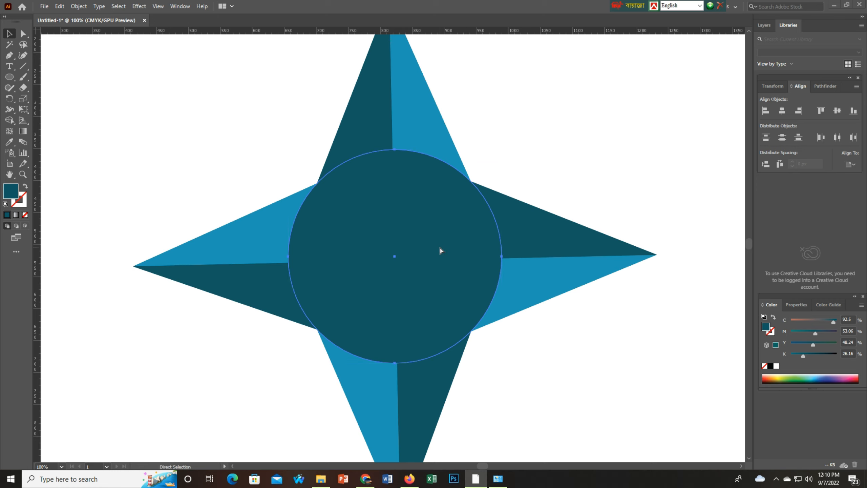
{"action": "key", "text": "ctrl+f"}
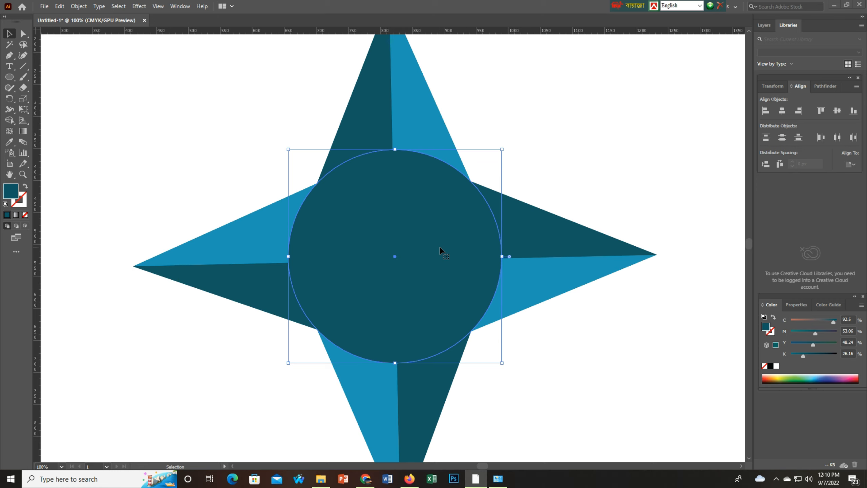
{"action": "double_click", "coordinate": [9, 192]}
{"action": "left_click_drag", "start_coordinate": [473, 173], "coordinate": [452, 132]}
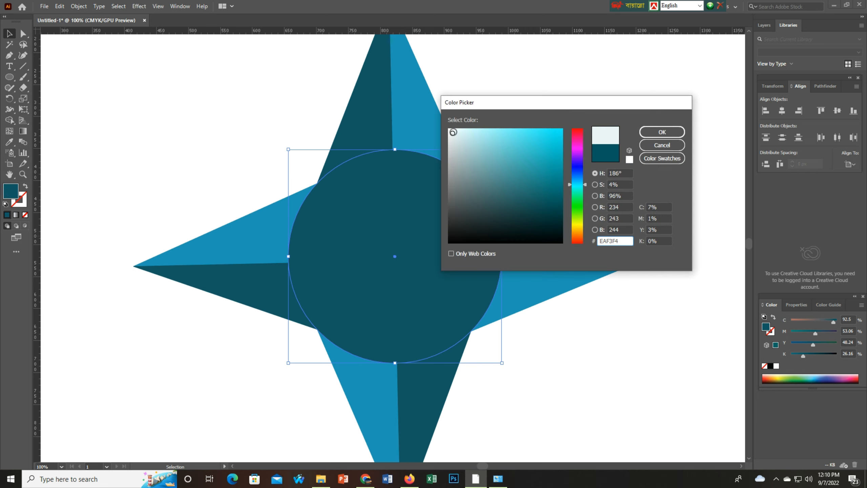
{"action": "left_click", "coordinate": [662, 134]}
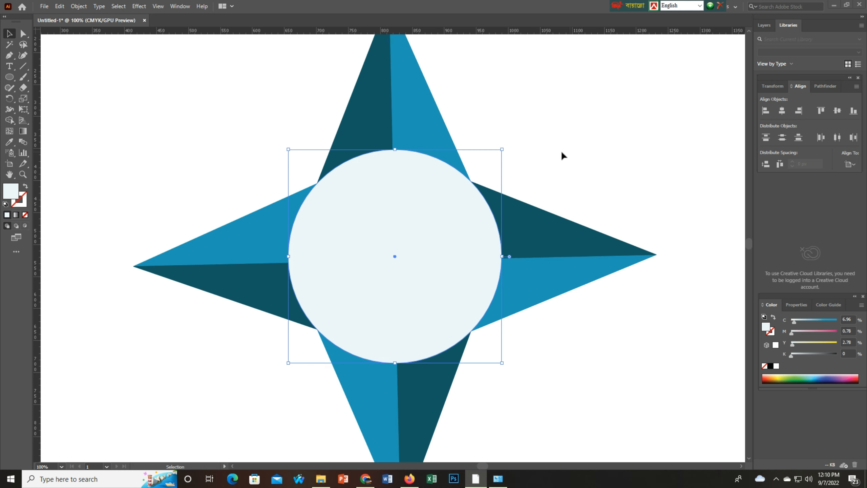
Shrink the pale circle about its center to about 250 px across and deselect it.
{"action": "left_click_drag", "start_coordinate": [501, 150], "coordinate": [478, 170]}
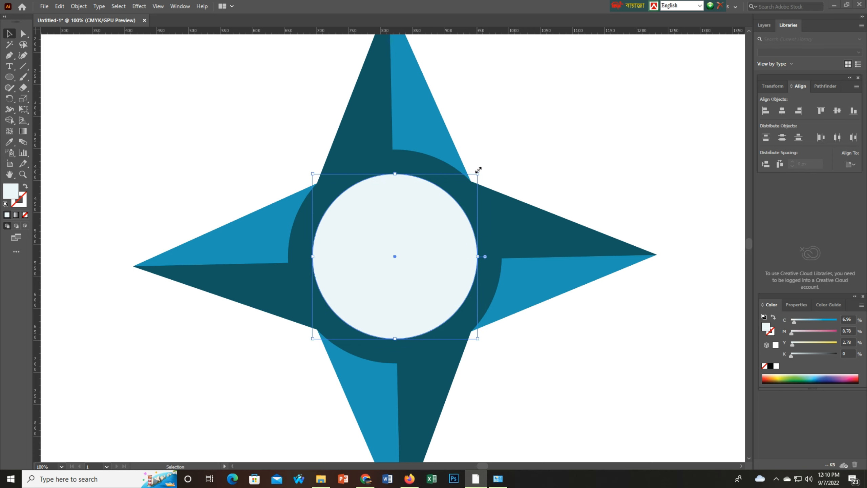
{"action": "scroll", "coordinate": [478, 169], "scroll_direction": "down", "scroll_amount": 1}
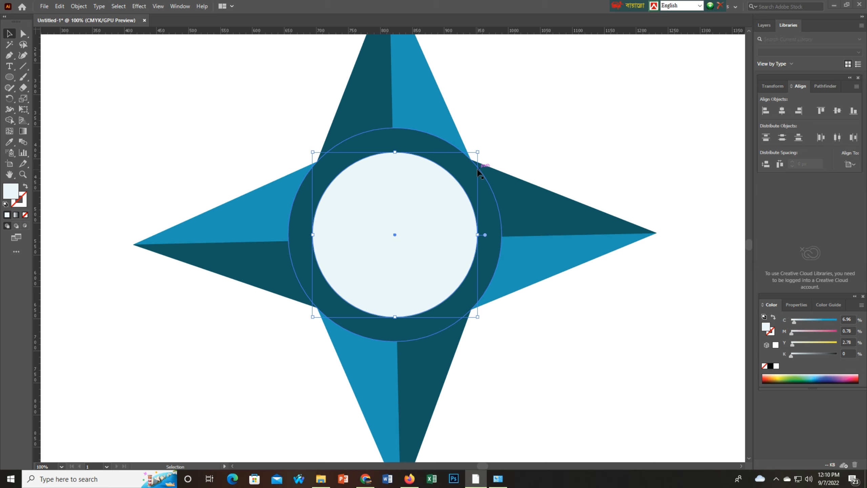
{"action": "left_click_drag", "start_coordinate": [478, 151], "coordinate": [476, 151]}
{"action": "left_click", "coordinate": [547, 126]}
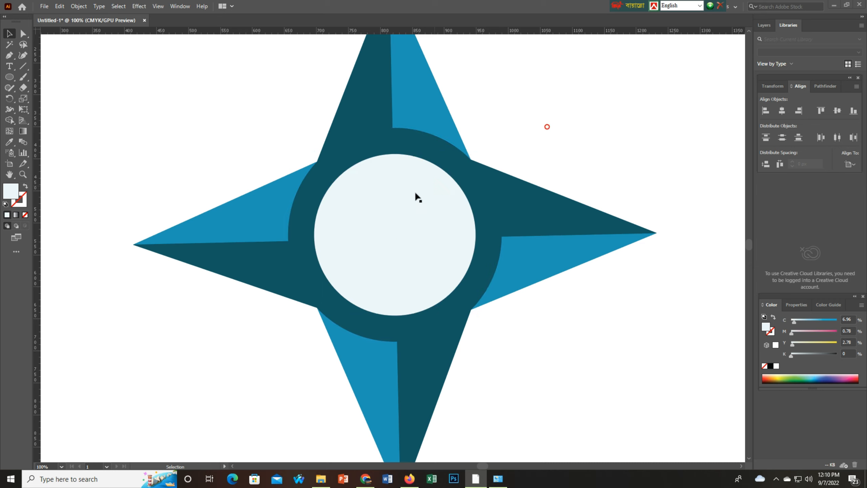
Duplicate the pale circle in front as a green circle (C 76, M 0, Y 100, K 0), scaled about its center to about 200 px across.
{"action": "left_click", "coordinate": [369, 216]}
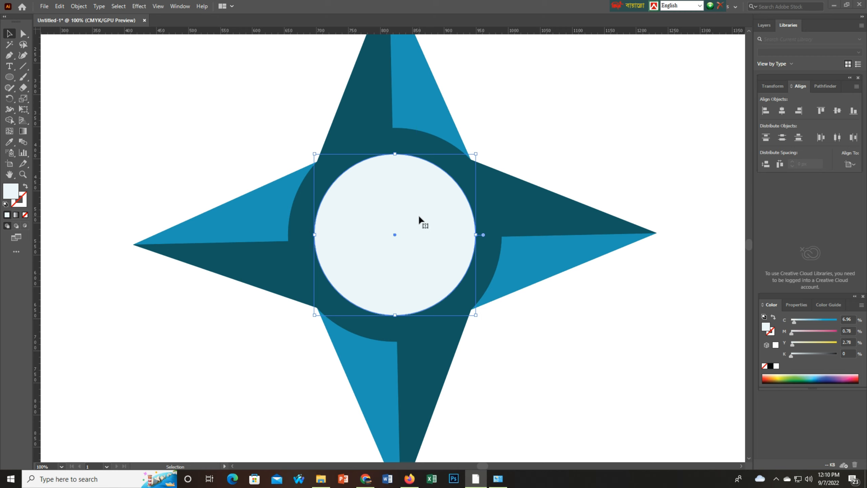
{"action": "double_click", "coordinate": [10, 191]}
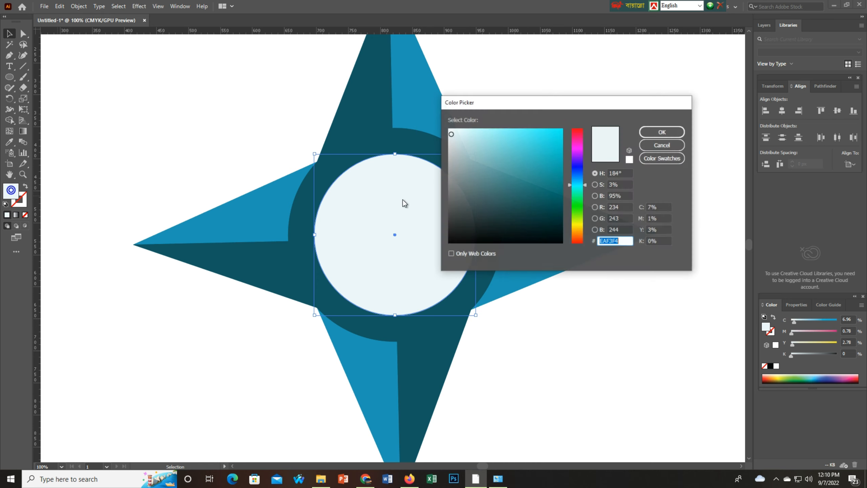
{"action": "left_click_drag", "start_coordinate": [584, 186], "coordinate": [584, 204]}
{"action": "mouse_move", "coordinate": [562, 151]}
{"action": "left_mouse_down"}
{"action": "mouse_move", "coordinate": [561, 144]}
{"action": "mouse_move", "coordinate": [560, 156]}
{"action": "left_mouse_up"}
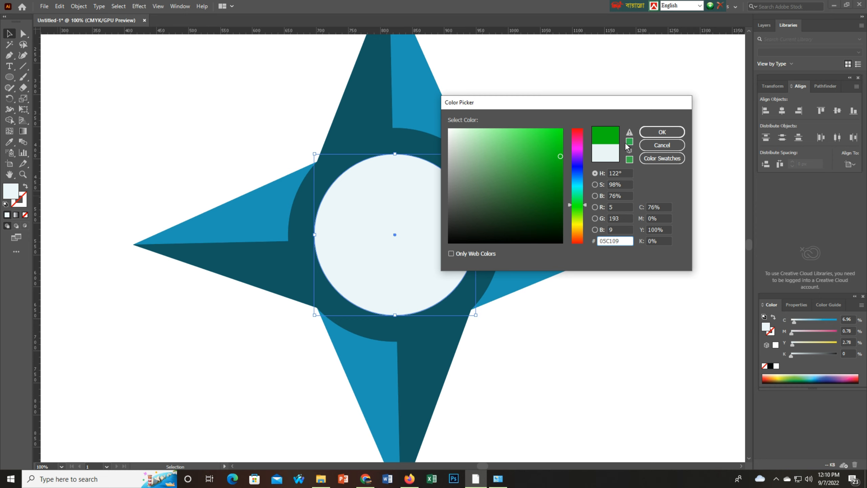
{"action": "left_click", "coordinate": [678, 138]}
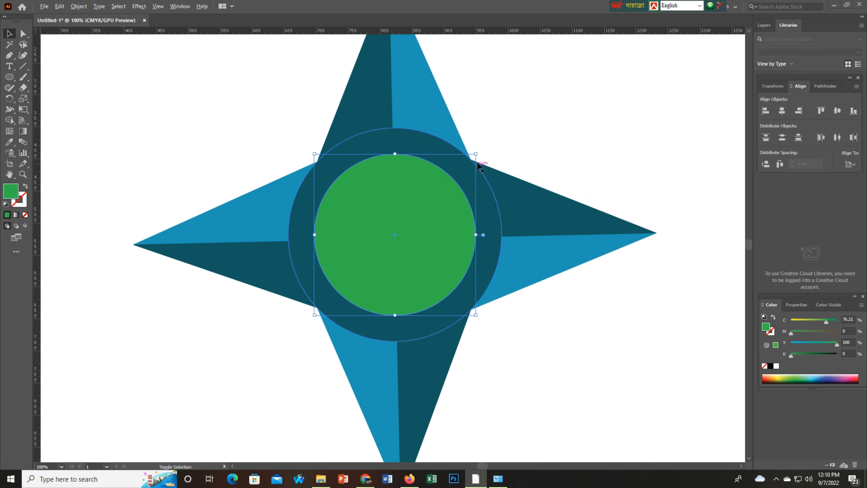
{"action": "left_click_drag", "start_coordinate": [477, 154], "coordinate": [461, 170]}
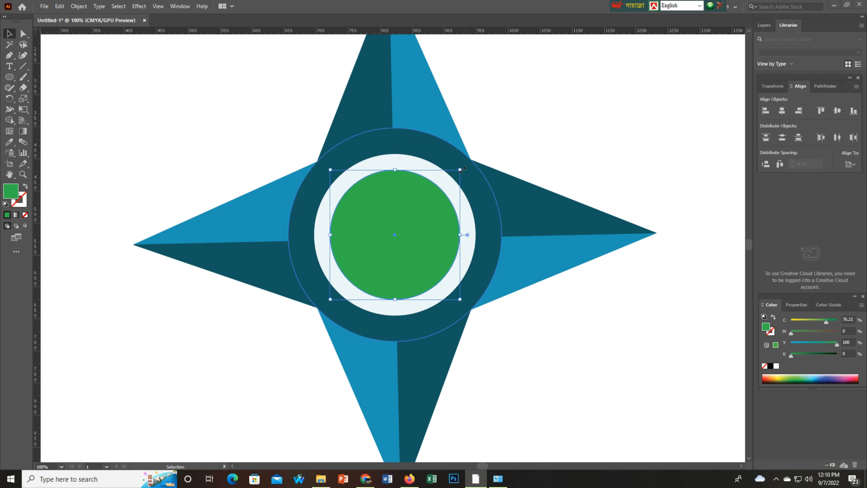
Fine-tune the green circle's size about its center to about 195 px across and deselect it.
{"action": "left_click_drag", "start_coordinate": [460, 169], "coordinate": [456, 173]}
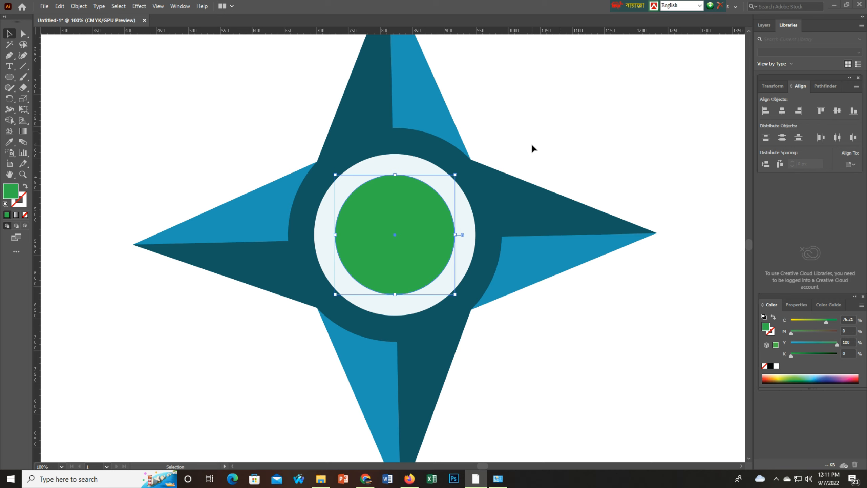
{"action": "left_click", "coordinate": [560, 147]}
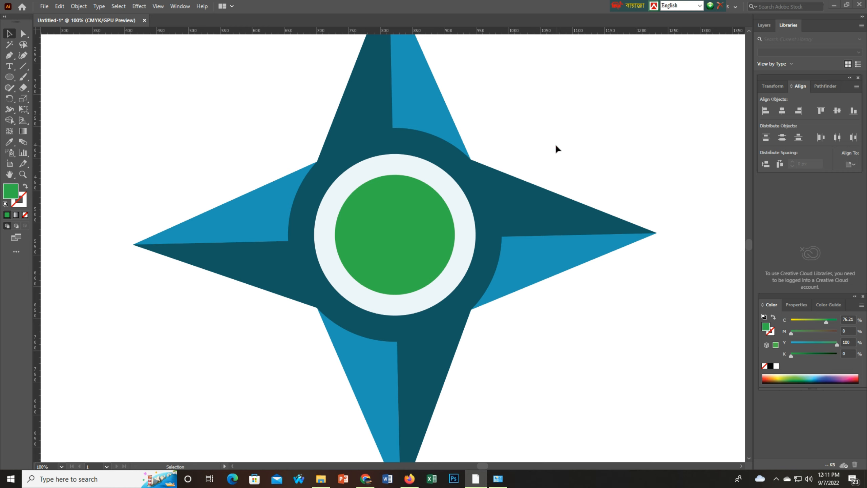
{"action": "left_click", "coordinate": [397, 236]}
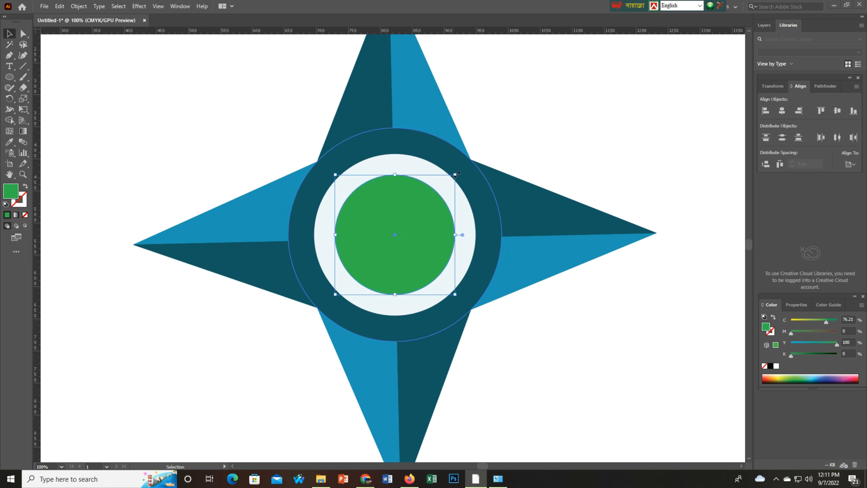
{"action": "left_click_drag", "start_coordinate": [458, 174], "coordinate": [460, 171]}
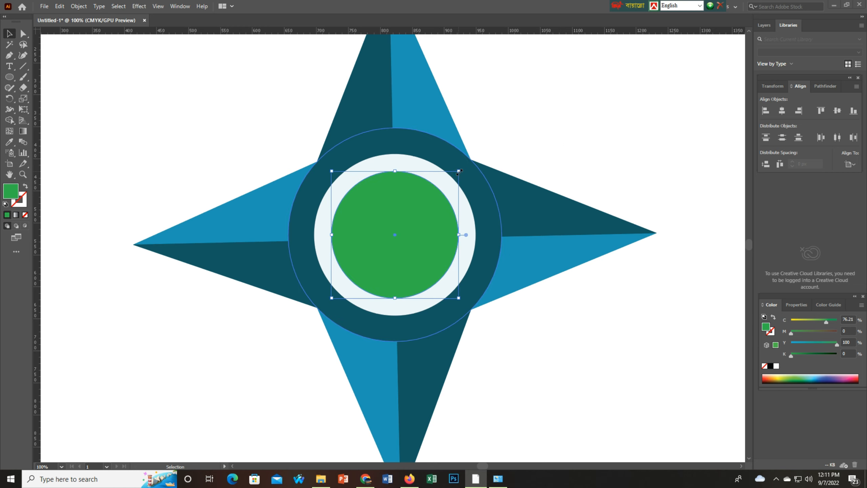
{"action": "left_click", "coordinate": [608, 120]}
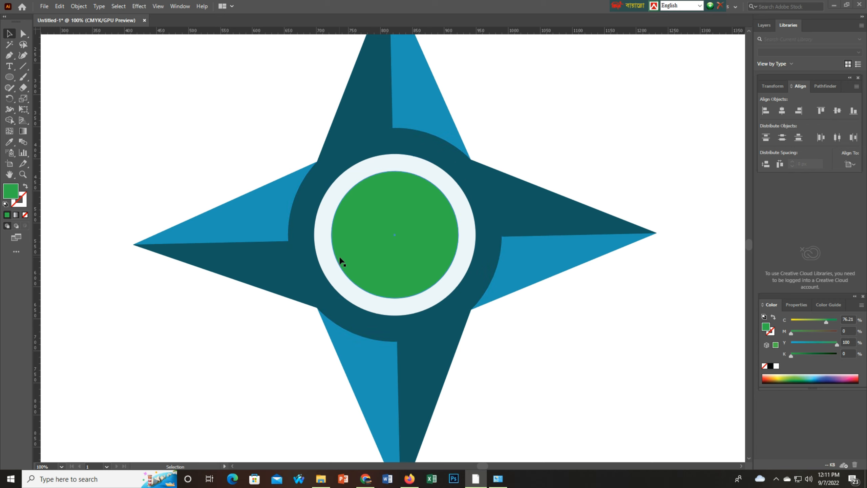
Add a placeholder point-type text in the empty area above the star's left arm and enlarge it to about 25 pt.
{"action": "left_click", "coordinate": [10, 67]}
{"action": "left_click", "coordinate": [135, 87]}
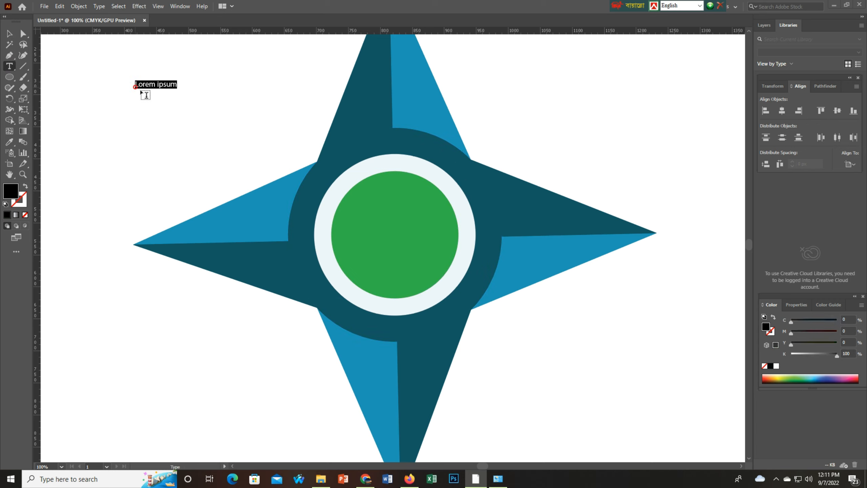
{"action": "left_click", "coordinate": [9, 33]}
{"action": "left_click_drag", "start_coordinate": [176, 89], "coordinate": [202, 107]}
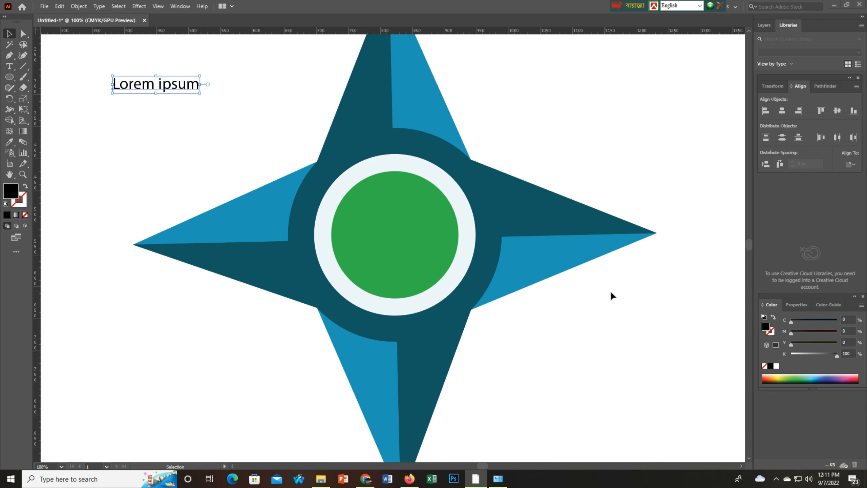
Replace the placeholder text with a dollar sign "$".
{"action": "left_click", "coordinate": [9, 66]}
{"action": "left_click", "coordinate": [199, 81]}
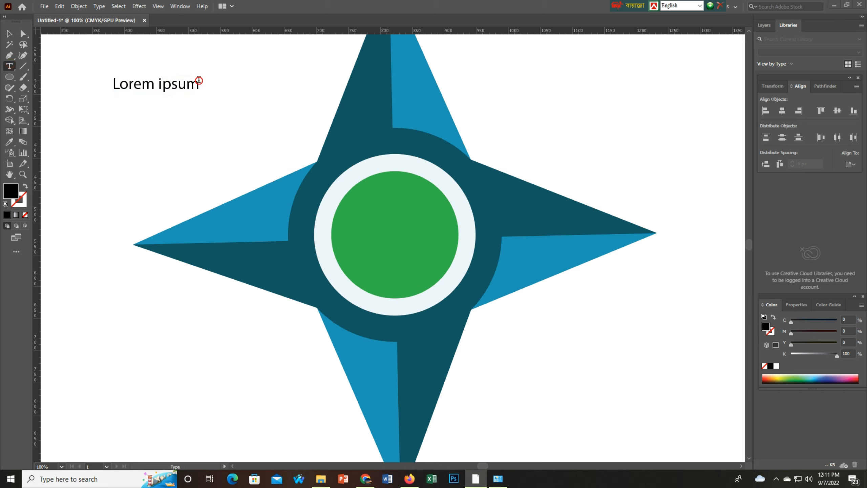
{"action": "key", "text": "BackSpace"}
{"action": "key", "text": "BackSpace"}
{"action": "key", "text": "BackSpace"}
{"action": "key", "text": "BackSpace"}
{"action": "key", "text": "BackSpace"}
{"action": "key", "text": "BackSpace"}
{"action": "key", "text": "BackSpace"}
{"action": "key", "text": "BackSpace"}
{"action": "key", "text": "BackSpace"}
{"action": "key", "text": "BackSpace"}
{"action": "key", "text": "BackSpace"}
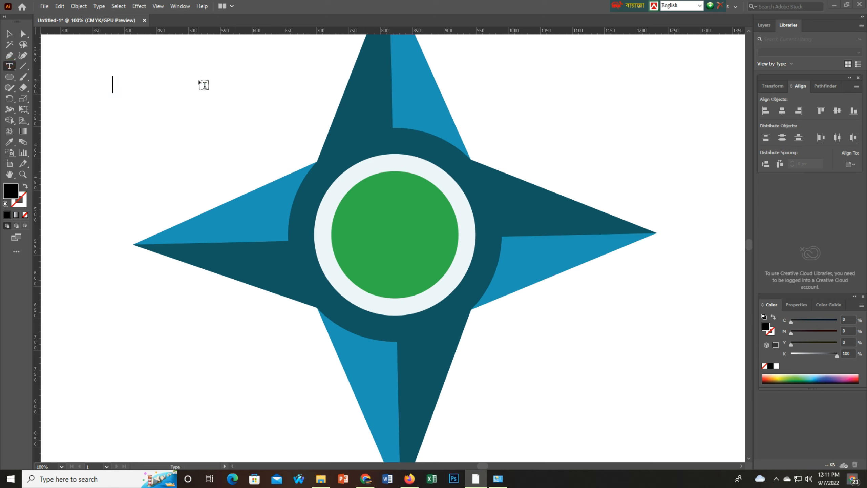
{"action": "type", "text": "$"}
Try to set the font to Arial Bold while the dollar sign's text is still being edited.
{"action": "left_click", "coordinate": [797, 304]}
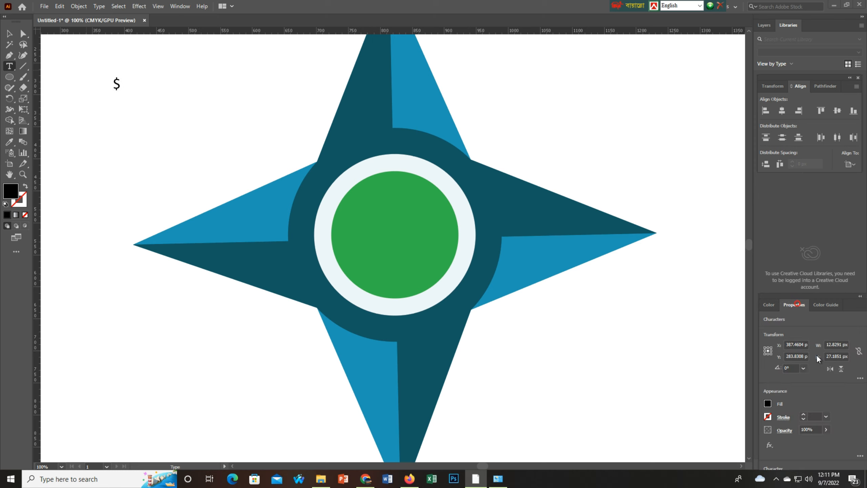
{"action": "left_click", "coordinate": [858, 359]}
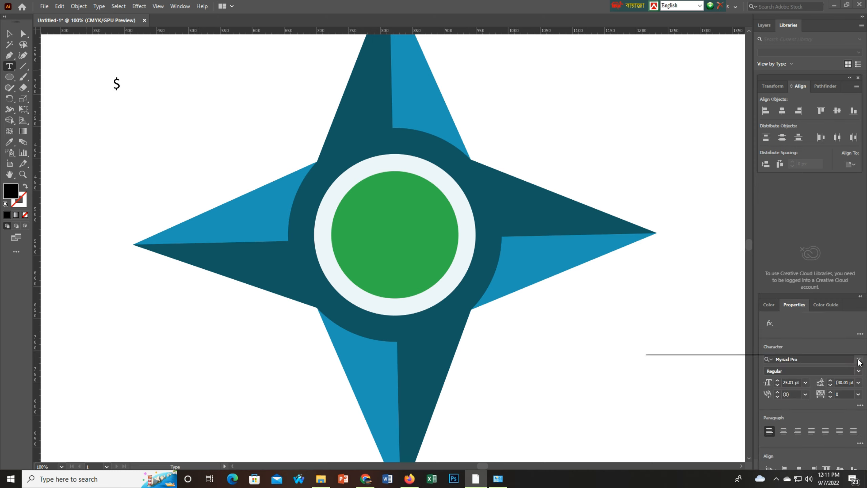
{"action": "type", "text": "a"}
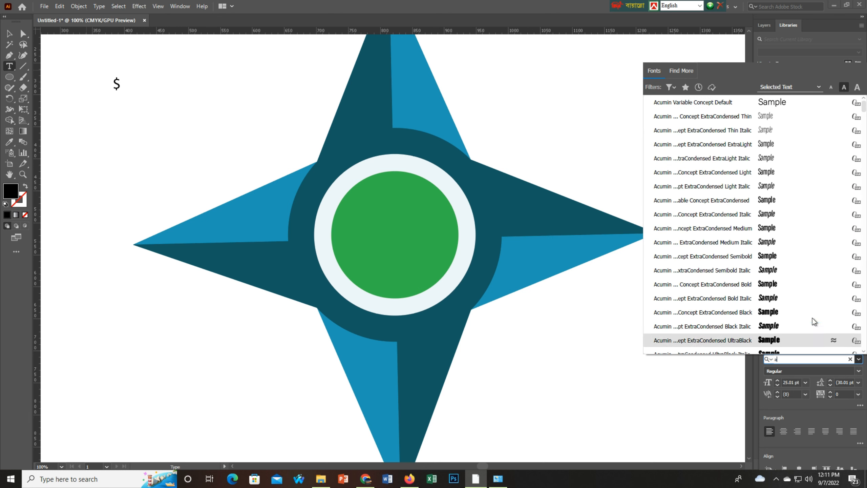
{"action": "scroll", "coordinate": [769, 213], "scroll_direction": "down", "scroll_amount": 13}
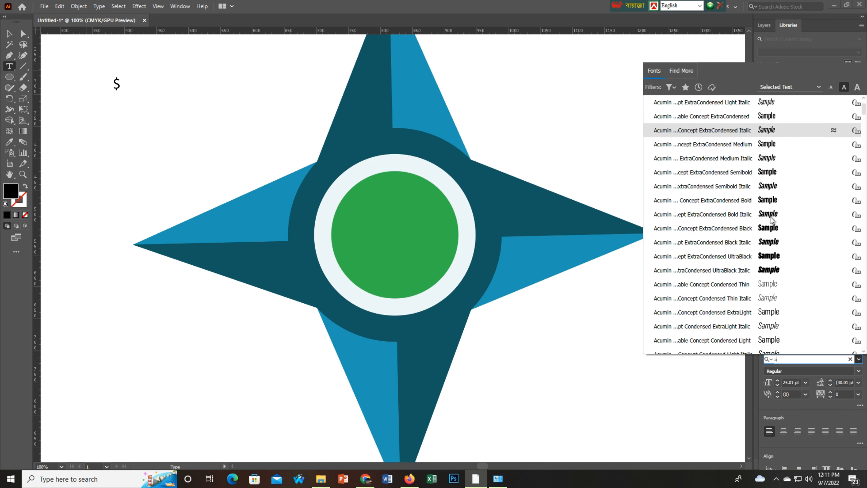
{"action": "scroll", "coordinate": [744, 295], "scroll_direction": "down", "scroll_amount": 13}
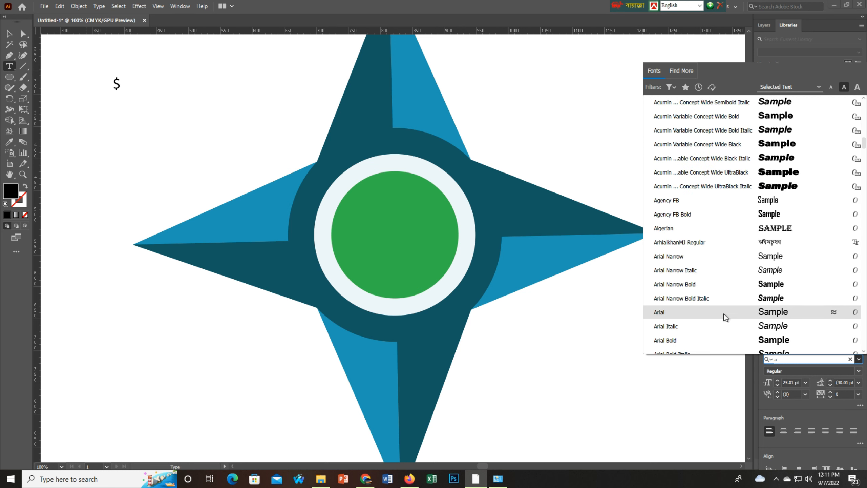
{"action": "scroll", "coordinate": [723, 311], "scroll_direction": "down", "scroll_amount": 3}
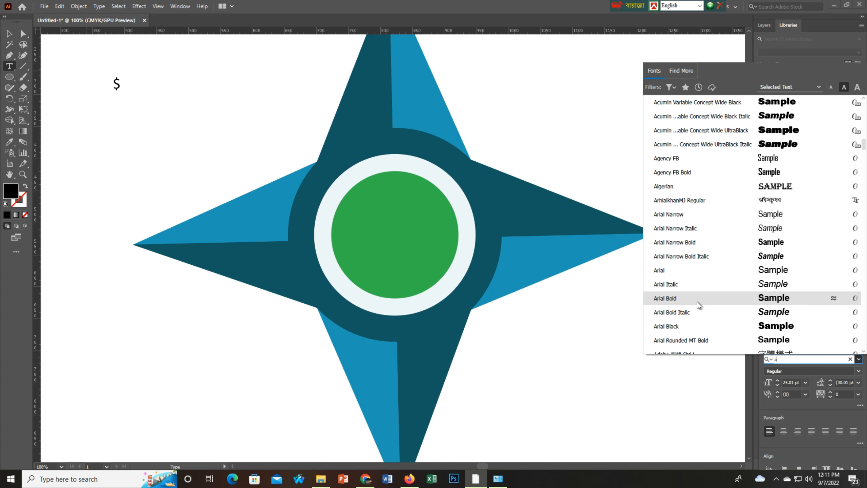
{"action": "left_click", "coordinate": [768, 299]}
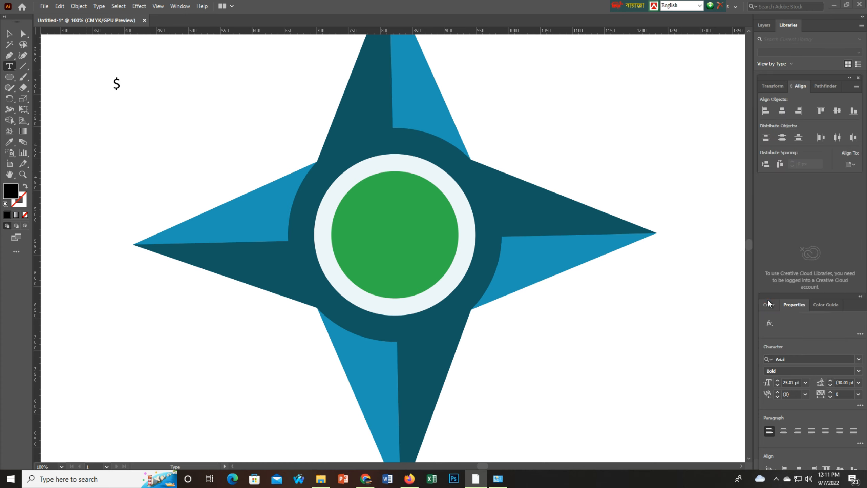
Select the dollar sign as an object, set its font to Arial in a bold weight, and deselect it.
{"action": "left_click", "coordinate": [15, 72]}
{"action": "left_click", "coordinate": [10, 35]}
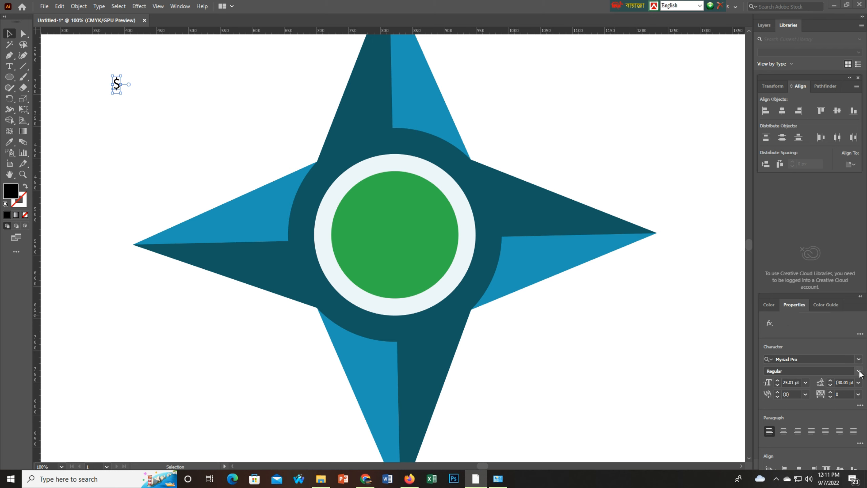
{"action": "left_click", "coordinate": [858, 359]}
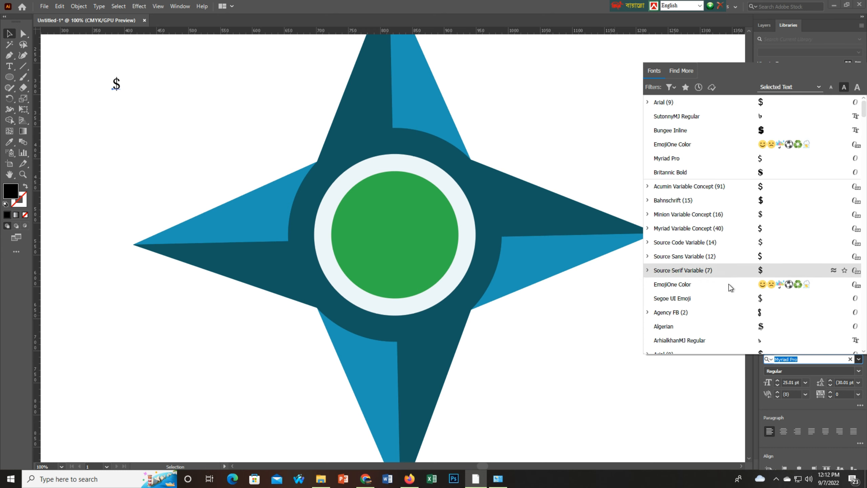
{"action": "scroll", "coordinate": [733, 299], "scroll_direction": "down", "scroll_amount": 1}
{"action": "scroll", "coordinate": [733, 299], "scroll_direction": "down", "scroll_amount": 1}
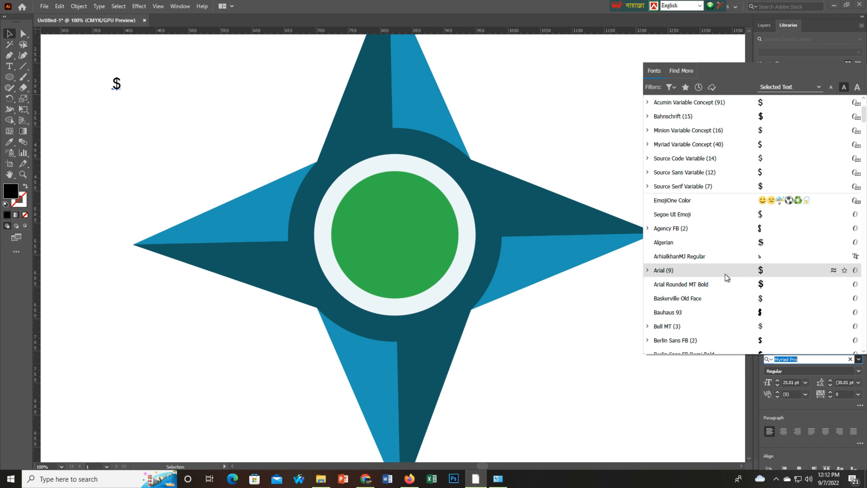
{"action": "scroll", "coordinate": [724, 274], "scroll_direction": "down", "scroll_amount": 2}
{"action": "type", "text": "a"}
{"action": "scroll", "coordinate": [727, 275], "scroll_direction": "down", "scroll_amount": 12}
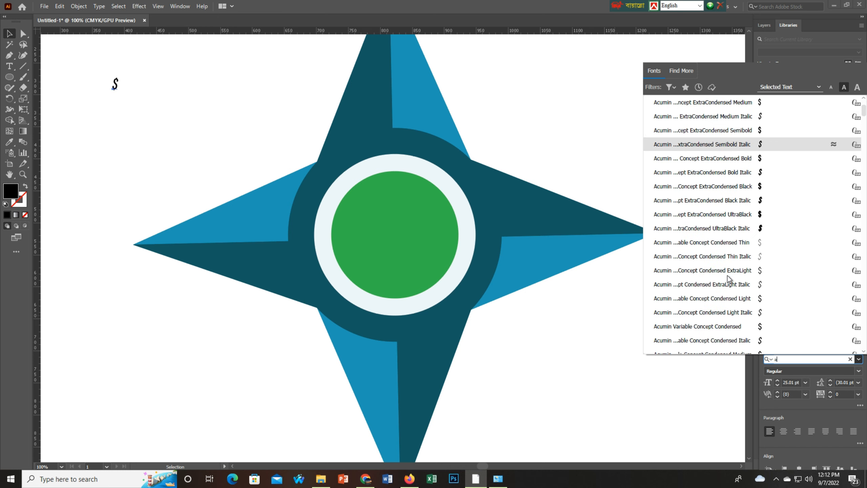
{"action": "scroll", "coordinate": [729, 282], "scroll_direction": "down", "scroll_amount": 10}
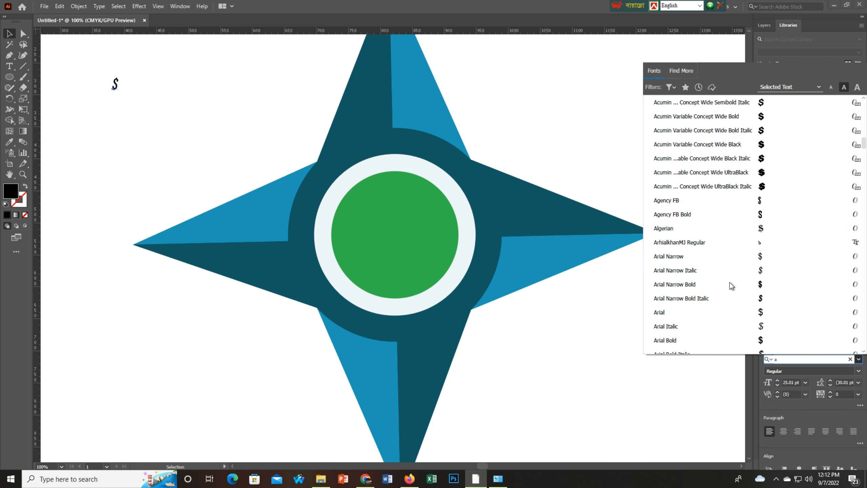
{"action": "scroll", "coordinate": [708, 303], "scroll_direction": "up", "scroll_amount": 3}
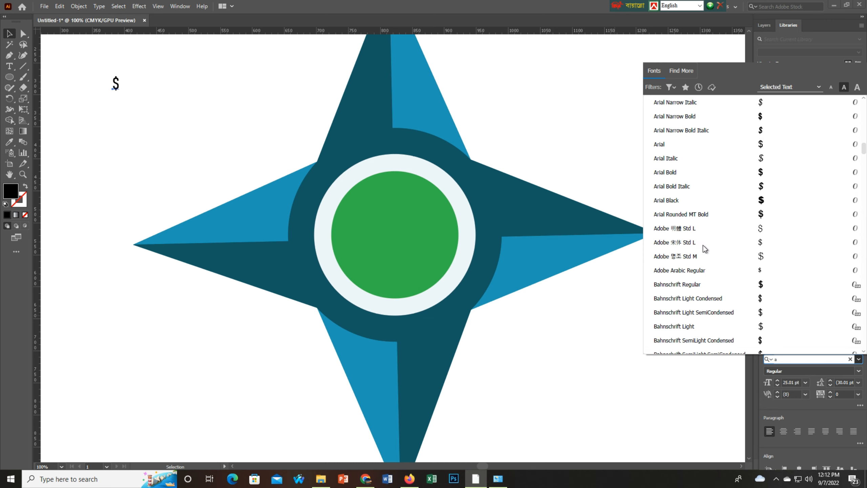
{"action": "left_click", "coordinate": [210, 123]}
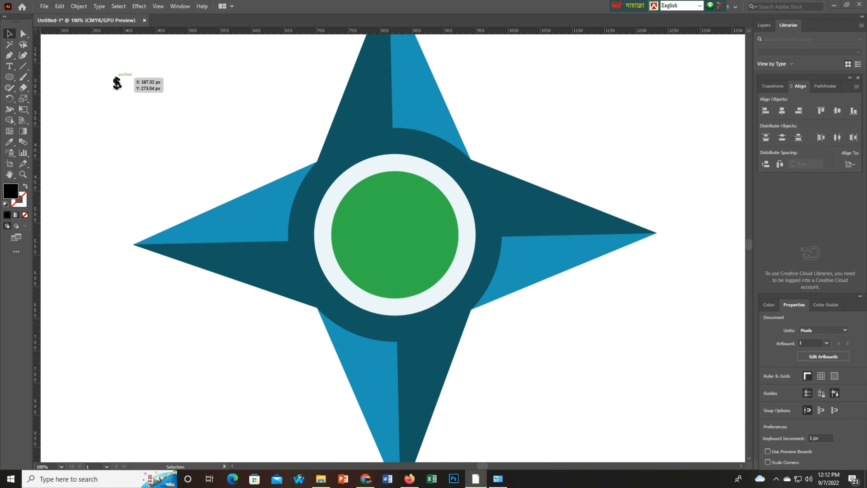
Move the dollar sign onto the middle of the green circle and enlarge it to about 102 × 227 px.
{"action": "left_click_drag", "start_coordinate": [116, 81], "coordinate": [386, 217]}
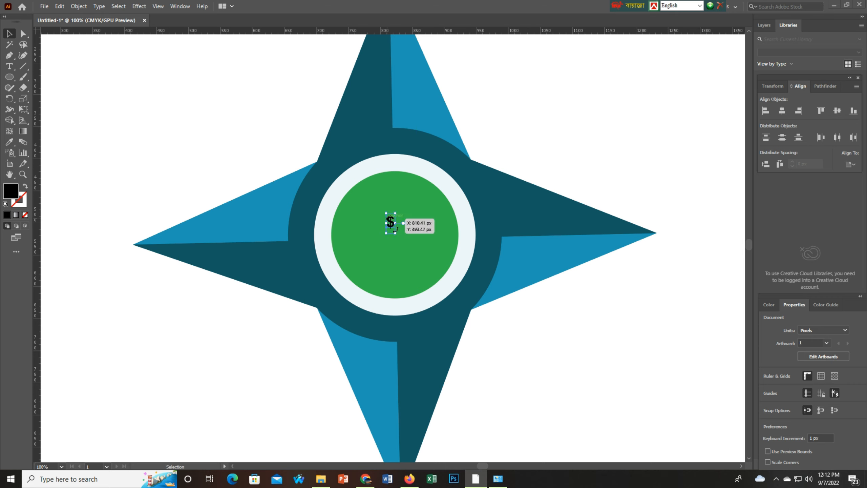
{"action": "left_click_drag", "start_coordinate": [395, 232], "coordinate": [412, 246]}
Fill the dollar sign with near-white F7F8F9, scale it about its center to about 129 × 287 px and deselect it.
{"action": "double_click", "coordinate": [11, 193]}
{"action": "left_click_drag", "start_coordinate": [476, 167], "coordinate": [449, 131]}
{"action": "left_click", "coordinate": [578, 174]}
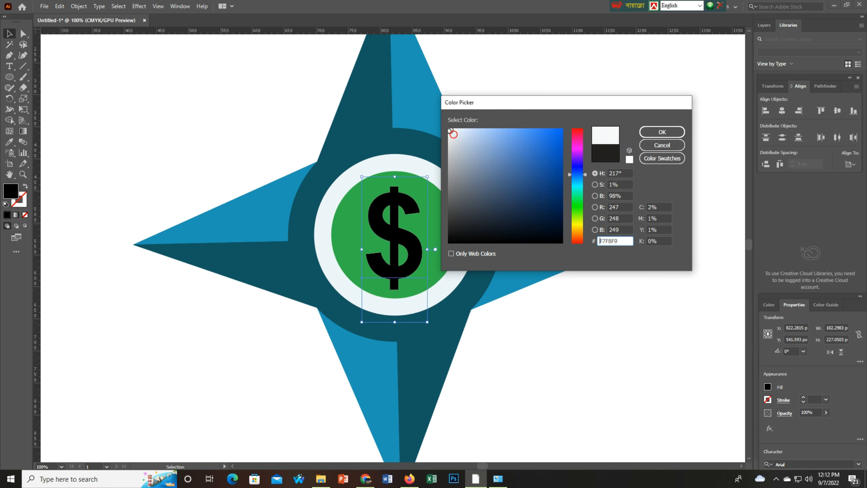
{"action": "left_click", "coordinate": [680, 136]}
{"action": "left_click_drag", "start_coordinate": [427, 177], "coordinate": [442, 159]}
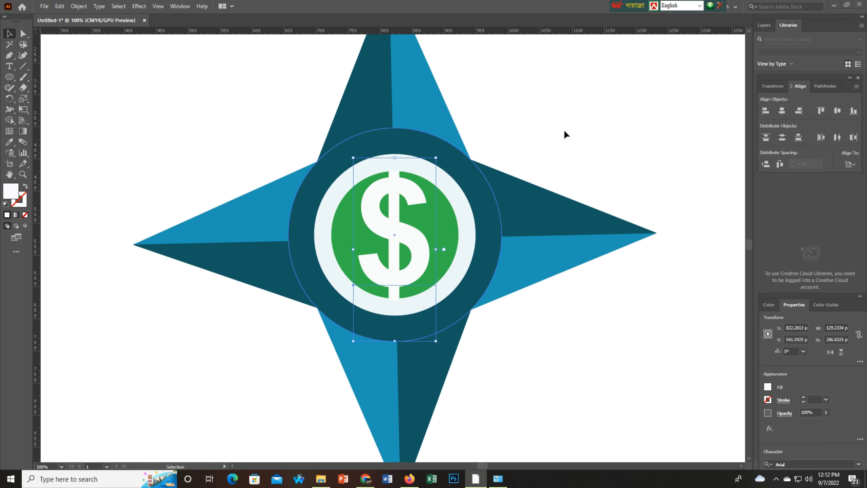
{"action": "left_click", "coordinate": [596, 118]}
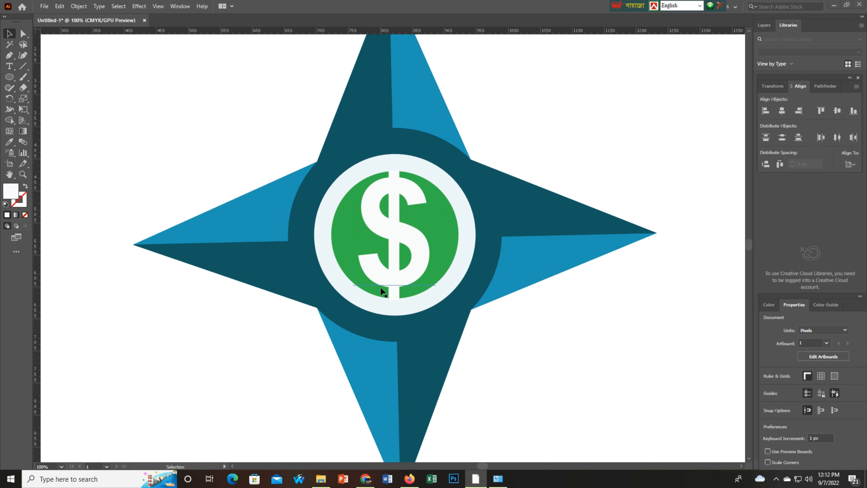
Examine the whole star emblem and the dollar sign's fit inside the green circle.
{"action": "scroll", "coordinate": [382, 291], "scroll_direction": "down", "scroll_amount": 2}
{"action": "scroll", "coordinate": [382, 291], "scroll_direction": "up", "scroll_amount": 3}
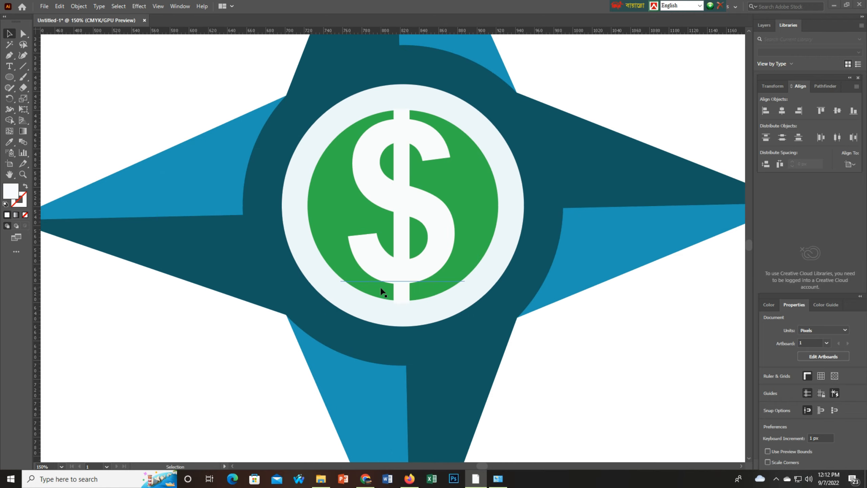
{"action": "scroll", "coordinate": [381, 289], "scroll_direction": "down", "scroll_amount": 2}
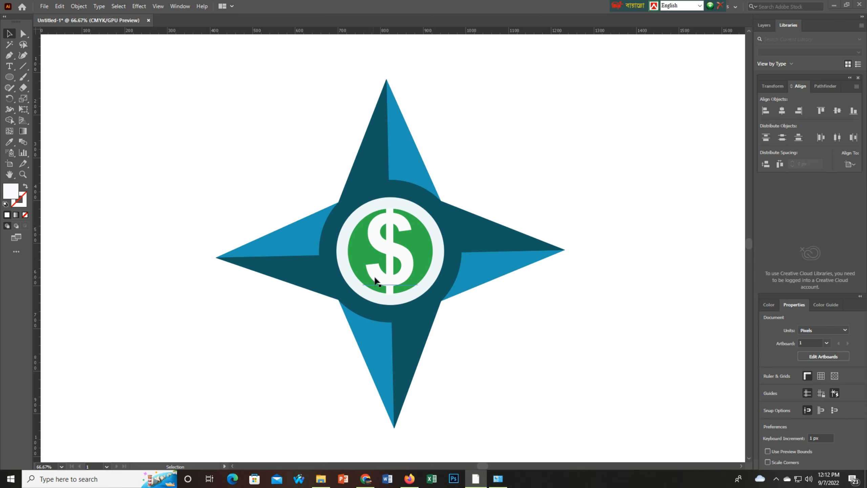
{"action": "scroll", "coordinate": [377, 279], "scroll_direction": "down", "scroll_amount": 1}
{"action": "scroll", "coordinate": [378, 280], "scroll_direction": "up", "scroll_amount": 1}
{"action": "scroll", "coordinate": [378, 280], "scroll_direction": "down", "scroll_amount": 1}
{"action": "scroll", "coordinate": [377, 279], "scroll_direction": "up", "scroll_amount": 1}
{"action": "scroll", "coordinate": [415, 221], "scroll_direction": "down", "scroll_amount": 1}
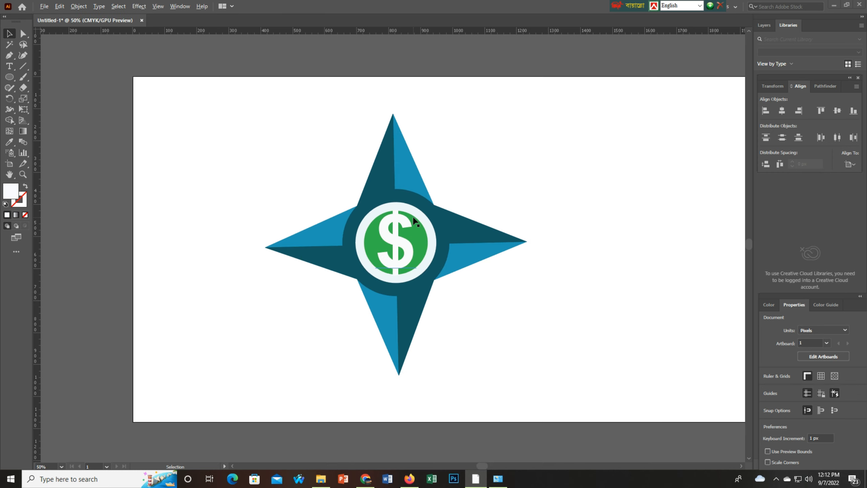
{"action": "scroll", "coordinate": [415, 221], "scroll_direction": "up", "scroll_amount": 1}
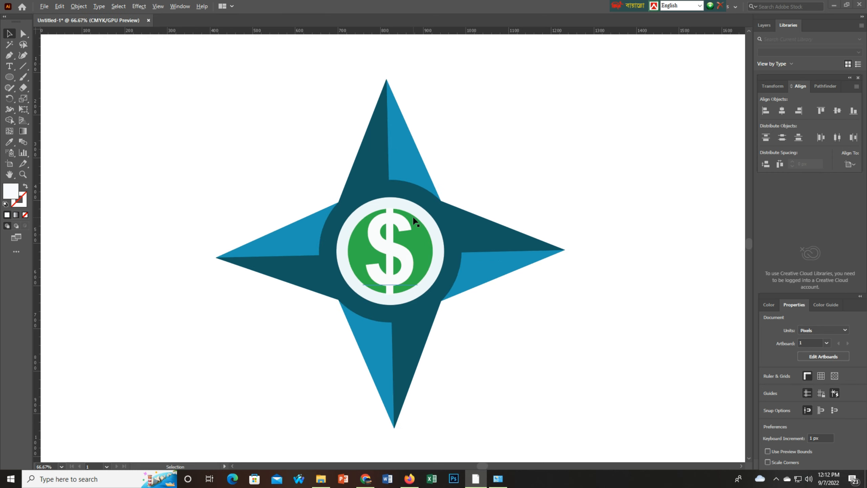
Rotate the separate blue star so its points sit between the large star's points, shrink it about its center to about 400 × 400 px and deselect it.
{"action": "left_click", "coordinate": [392, 126]}
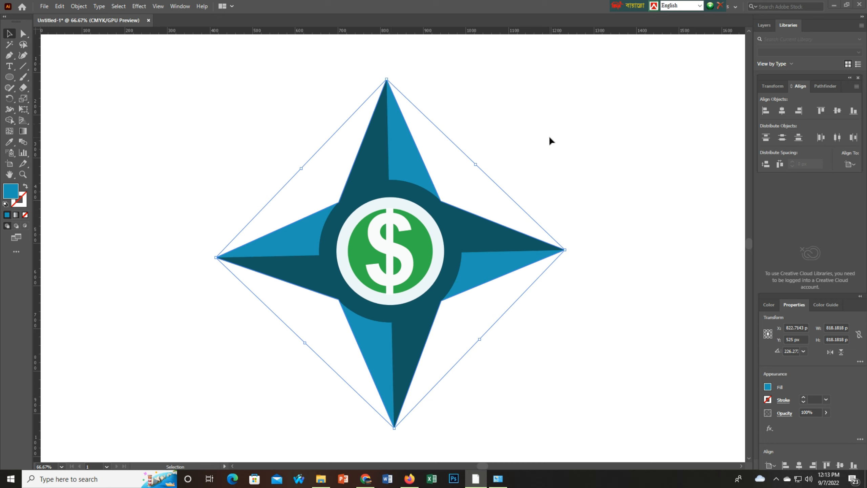
{"action": "key", "text": "a"}
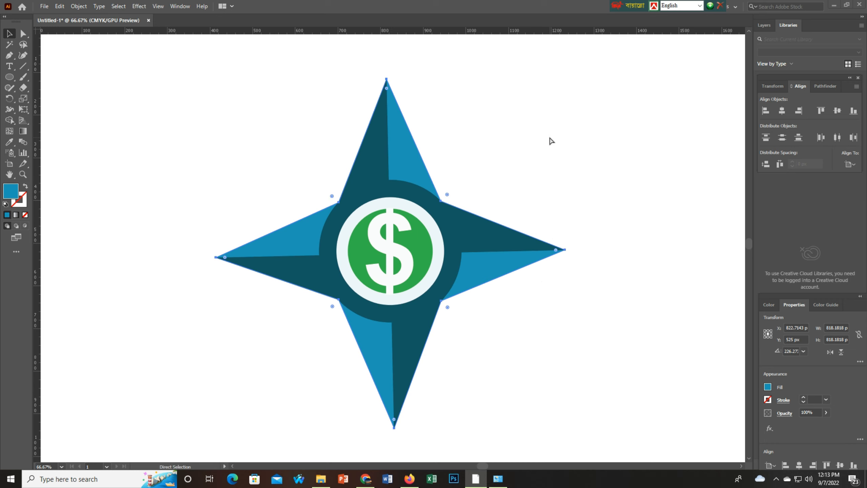
{"action": "key", "text": "v"}
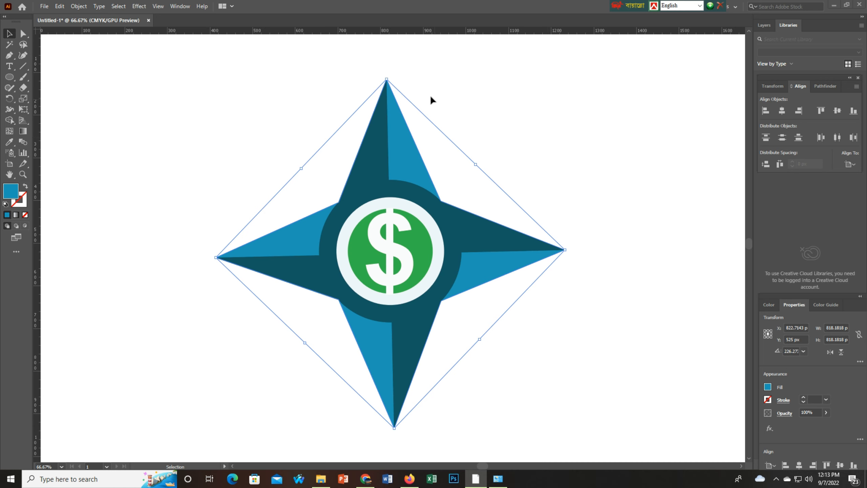
{"action": "left_click_drag", "start_coordinate": [392, 79], "coordinate": [484, 146]}
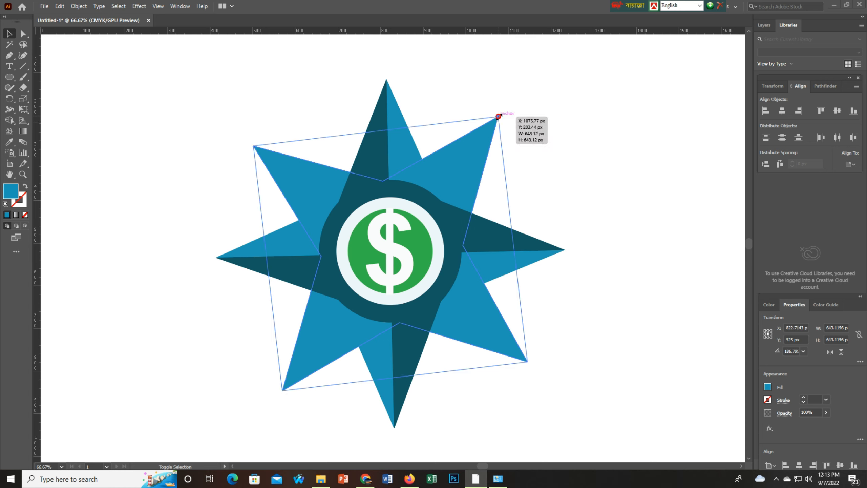
{"action": "left_click_drag", "start_coordinate": [498, 116], "coordinate": [468, 170]}
{"action": "key", "text": "a"}
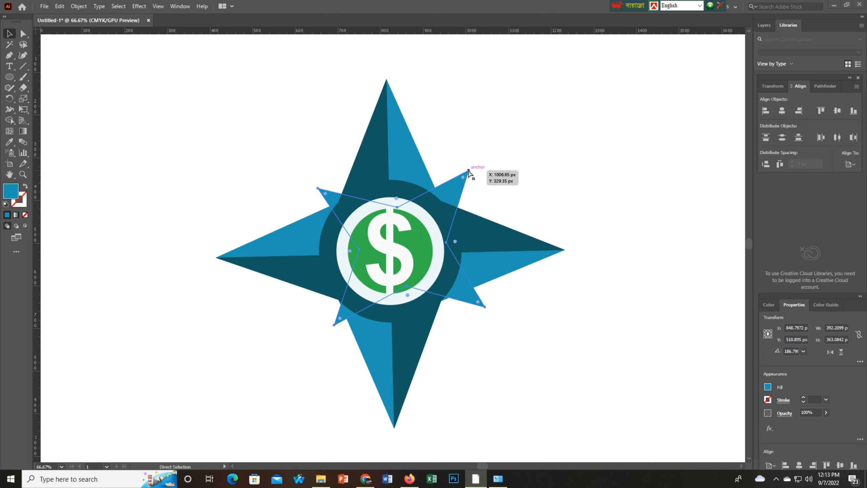
{"action": "key", "text": "ctrl+z"}
{"action": "left_click_drag", "start_coordinate": [447, 181], "coordinate": [473, 168]}
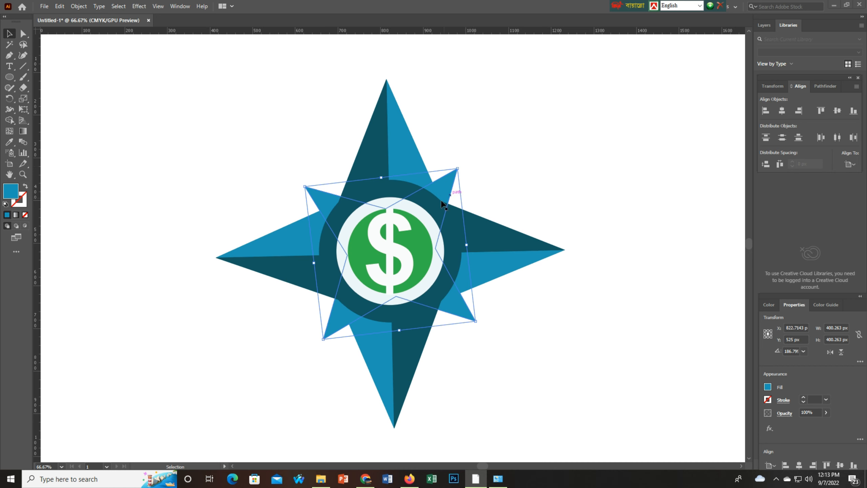
{"action": "left_click", "coordinate": [494, 164]}
{"action": "left_click", "coordinate": [443, 178]}
{"action": "left_click_drag", "start_coordinate": [458, 169], "coordinate": [464, 167]}
{"action": "key", "text": "a"}
{"action": "key", "text": "ctrl+z"}
{"action": "left_click", "coordinate": [498, 164]}
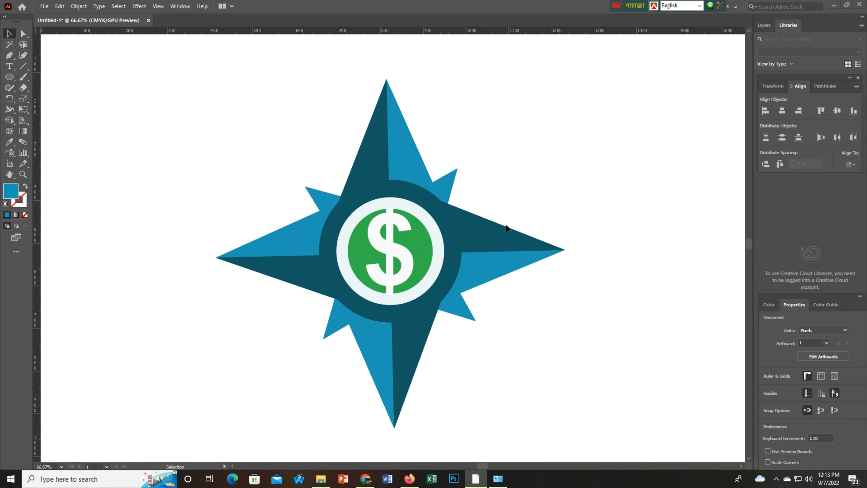
Move the small star's upper-left tip to about X 628, Y 360 px and its upper-right tip to about X 990, Y 325 px.
{"action": "scroll", "coordinate": [507, 229], "scroll_direction": "up", "scroll_amount": 3}
{"action": "scroll", "coordinate": [488, 226], "scroll_direction": "down", "scroll_amount": 2}
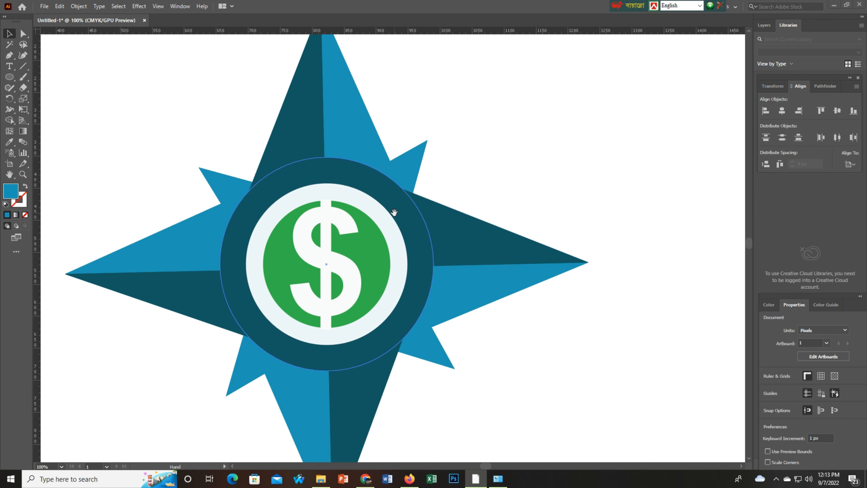
{"action": "left_click_drag", "start_coordinate": [401, 214], "coordinate": [473, 212]}
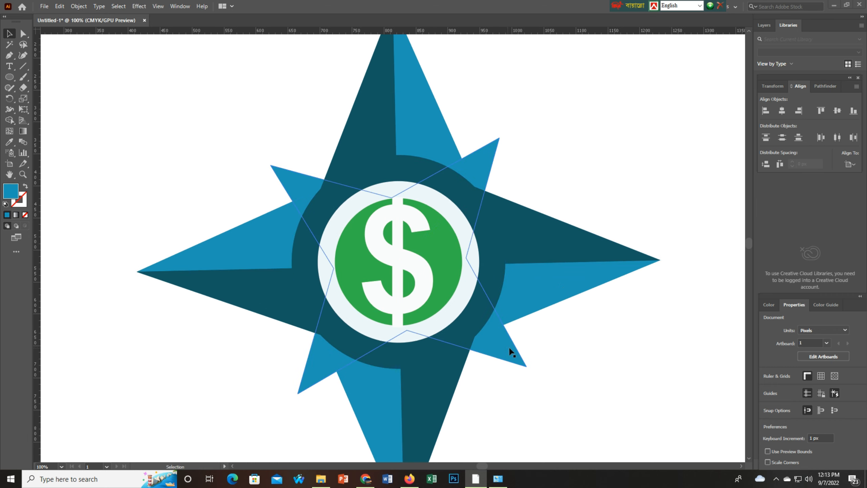
{"action": "scroll", "coordinate": [484, 318], "scroll_direction": "down", "scroll_amount": 1}
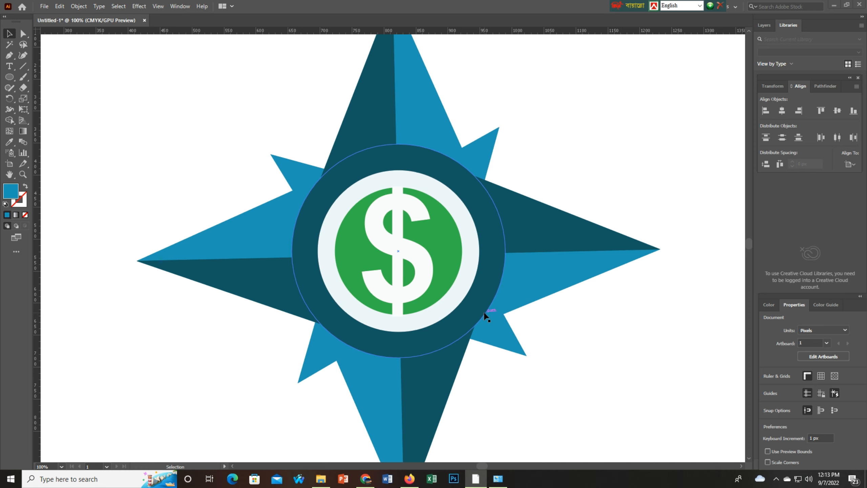
{"action": "scroll", "coordinate": [486, 317], "scroll_direction": "down", "scroll_amount": 1}
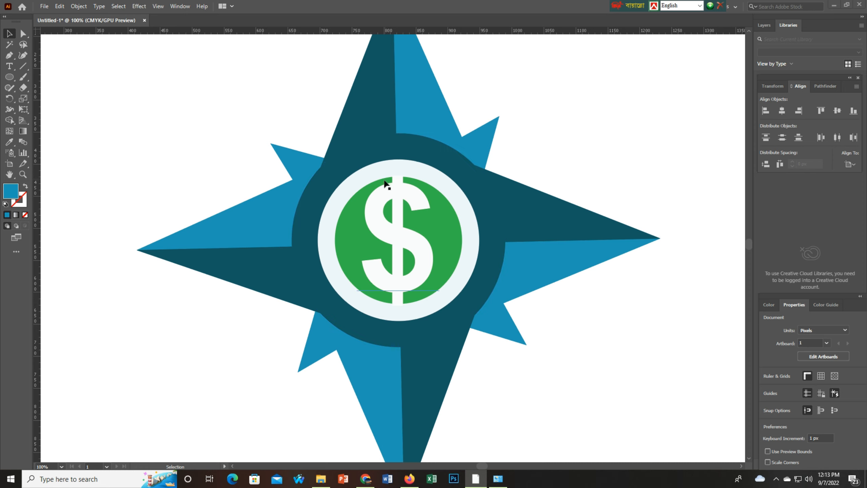
{"action": "left_click_drag", "start_coordinate": [23, 34], "coordinate": [63, 34]}
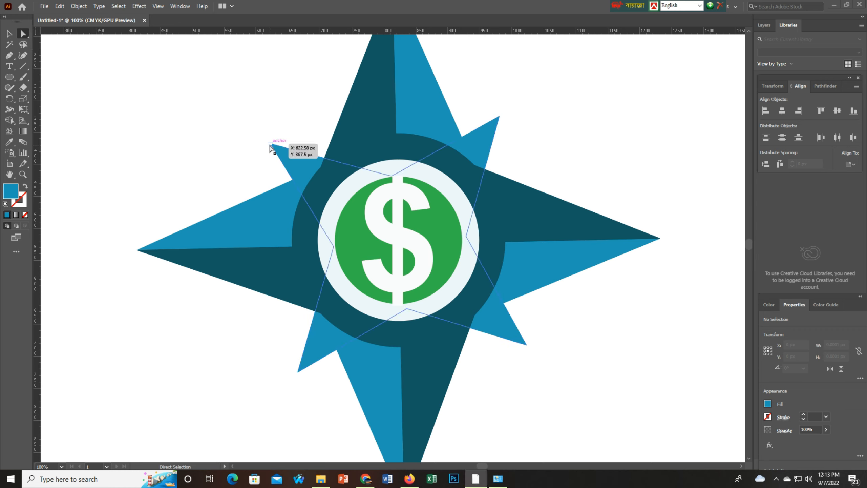
{"action": "left_click_drag", "start_coordinate": [270, 143], "coordinate": [274, 140]}
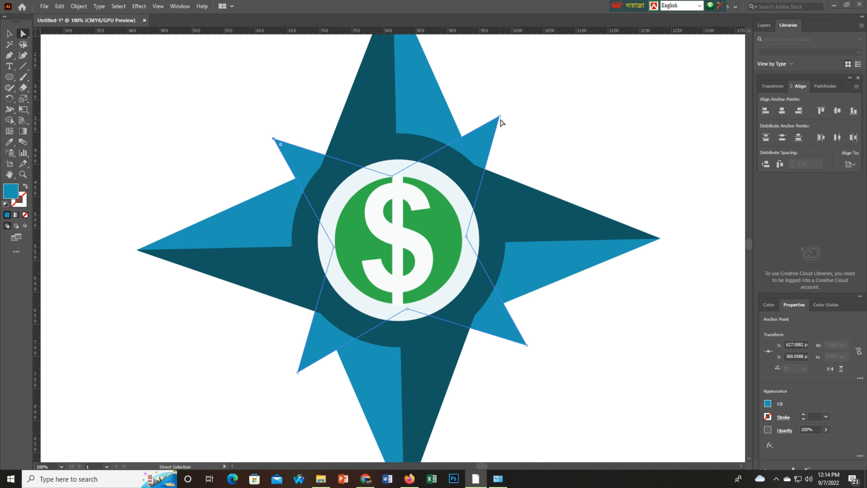
{"action": "left_click_drag", "start_coordinate": [500, 116], "coordinate": [505, 117]}
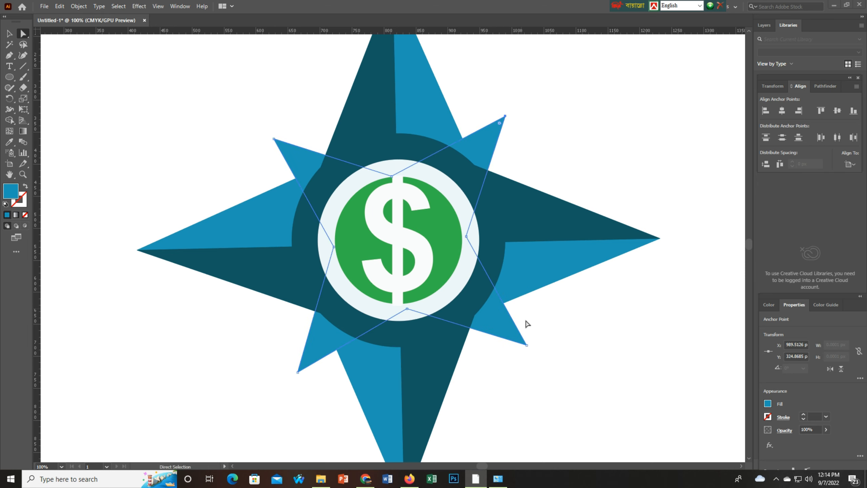
Move the small star's lower-right tip to about 1017, 689 px, lower-left to about 656, 719 px and upper-left to about 632, 355 px; deselect it.
{"action": "left_click_drag", "start_coordinate": [527, 345], "coordinate": [523, 349]}
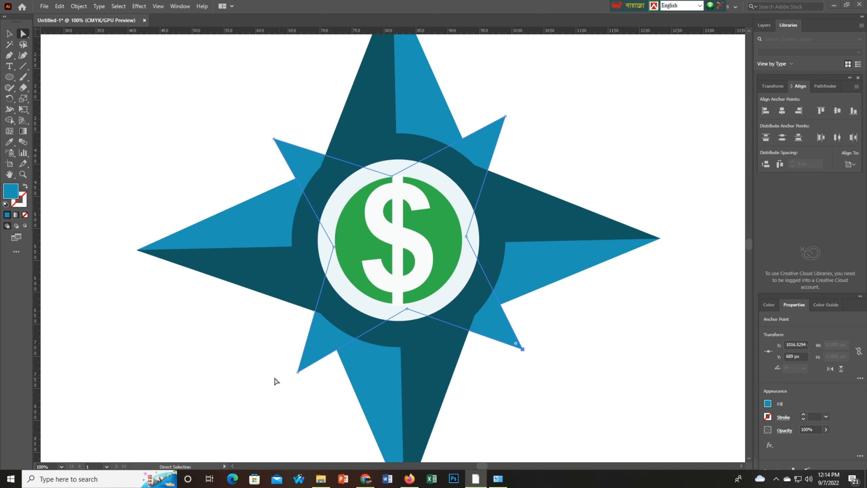
{"action": "left_click_drag", "start_coordinate": [297, 372], "coordinate": [292, 368]}
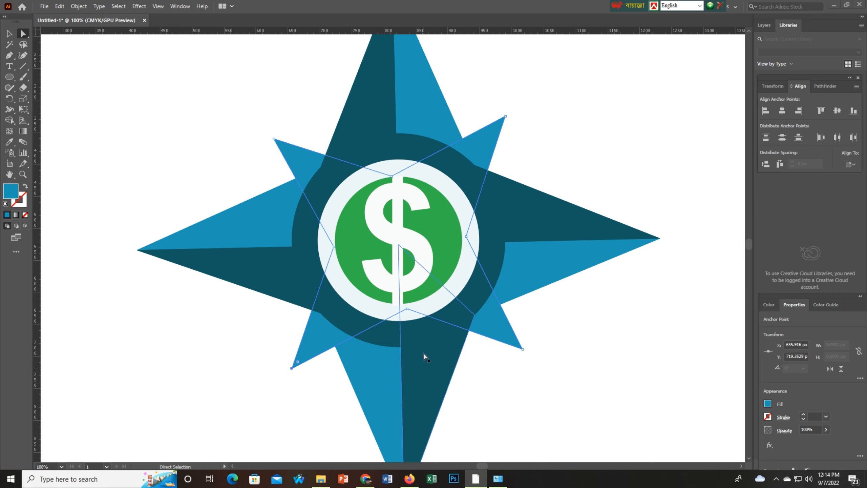
{"action": "left_click_drag", "start_coordinate": [274, 140], "coordinate": [279, 139]}
{"action": "scroll", "coordinate": [343, 245], "scroll_direction": "down", "scroll_amount": 2}
{"action": "scroll", "coordinate": [342, 245], "scroll_direction": "down", "scroll_amount": 1}
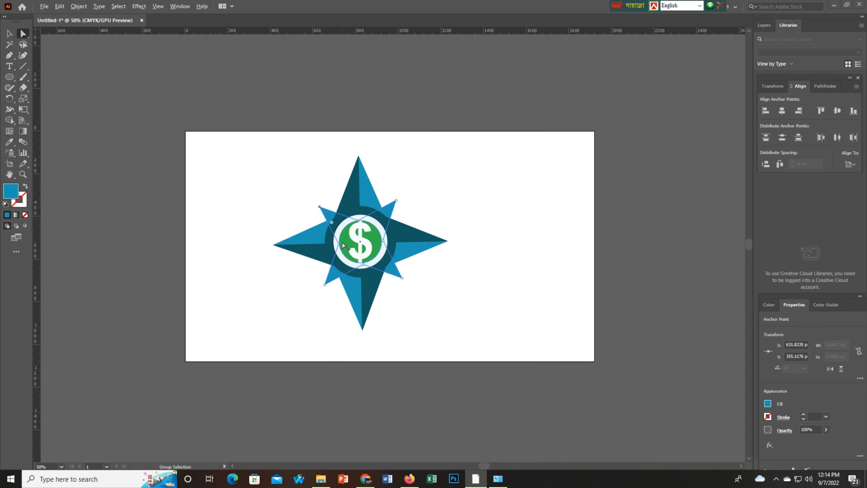
{"action": "left_click", "coordinate": [479, 208]}
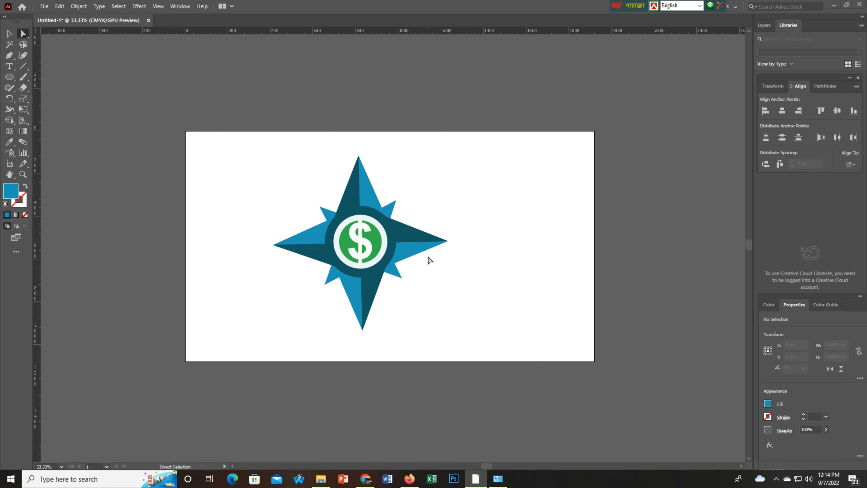
Apply a Drop Shadow effect to the whole emblem with 10 px X and Y offsets and 100% darkness, and deselect it.
{"action": "scroll", "coordinate": [431, 261], "scroll_direction": "up", "scroll_amount": 3}
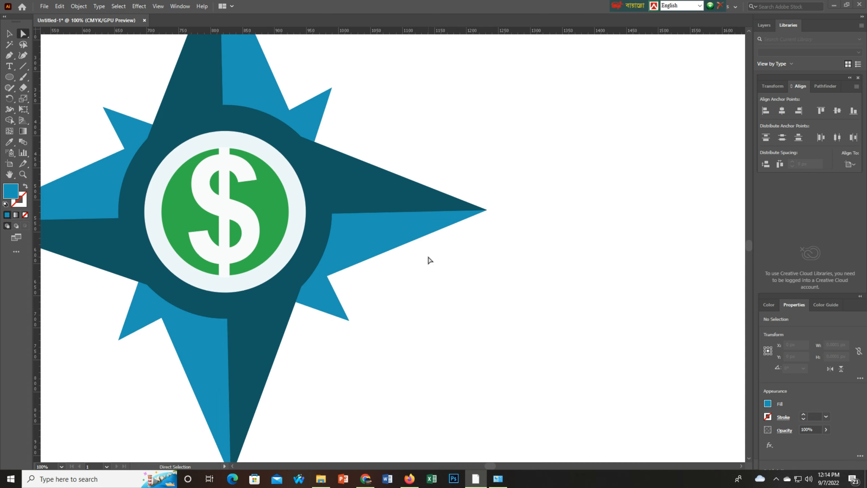
{"action": "left_click_drag", "start_coordinate": [296, 203], "coordinate": [460, 238]}
{"action": "scroll", "coordinate": [461, 239], "scroll_direction": "down", "scroll_amount": 1}
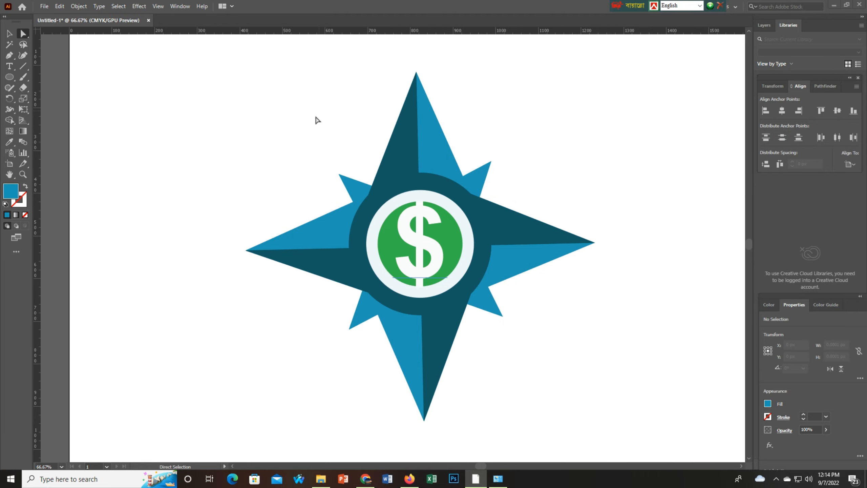
{"action": "left_click", "coordinate": [9, 33]}
{"action": "left_click_drag", "start_coordinate": [266, 61], "coordinate": [603, 421]}
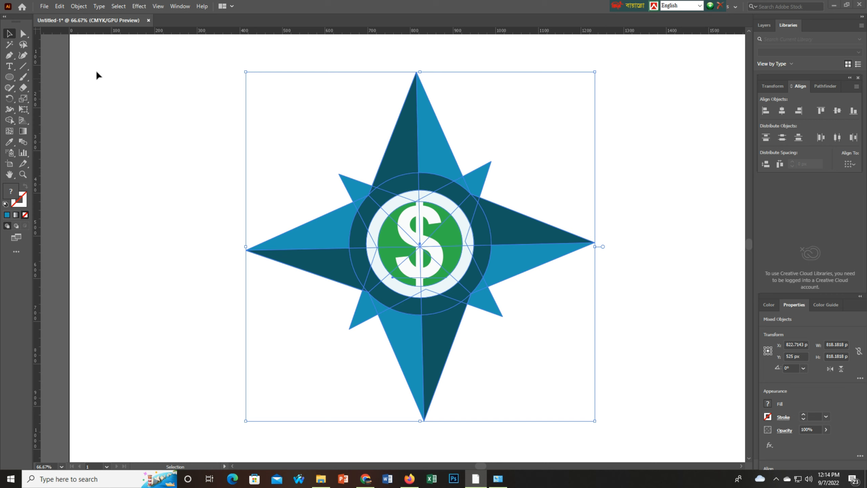
{"action": "left_click", "coordinate": [139, 7]}
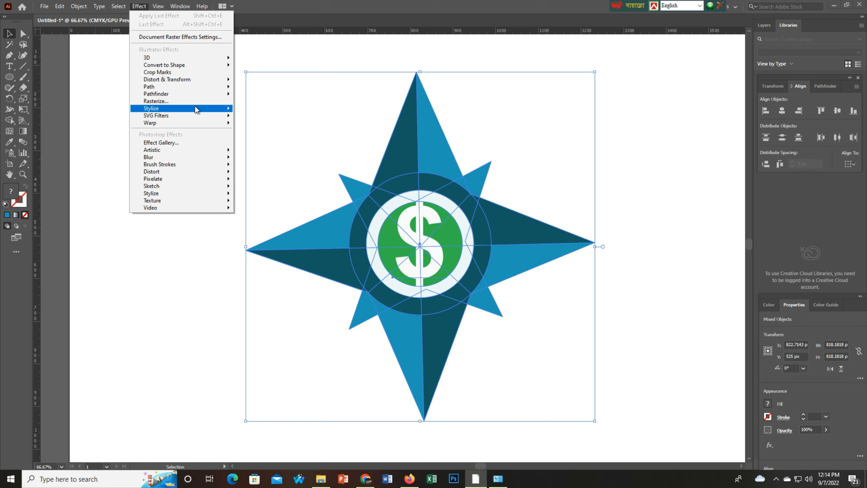
{"action": "mouse_move", "coordinate": [195, 108]}
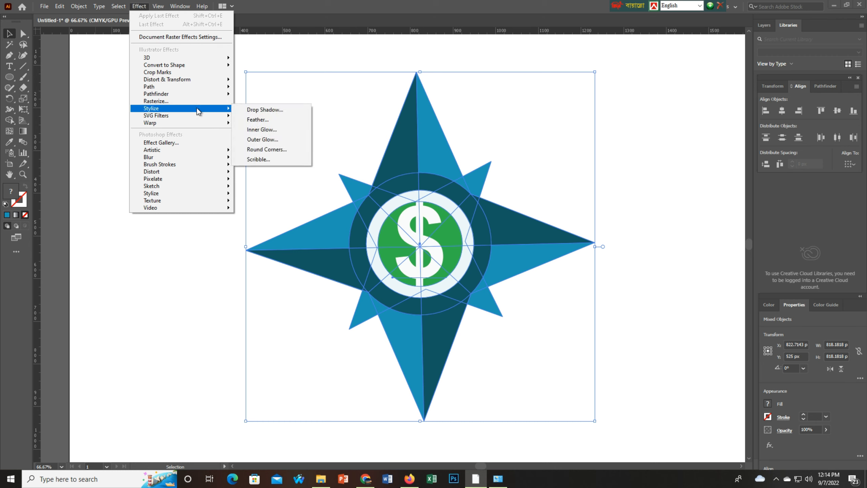
{"action": "left_click", "coordinate": [259, 110]}
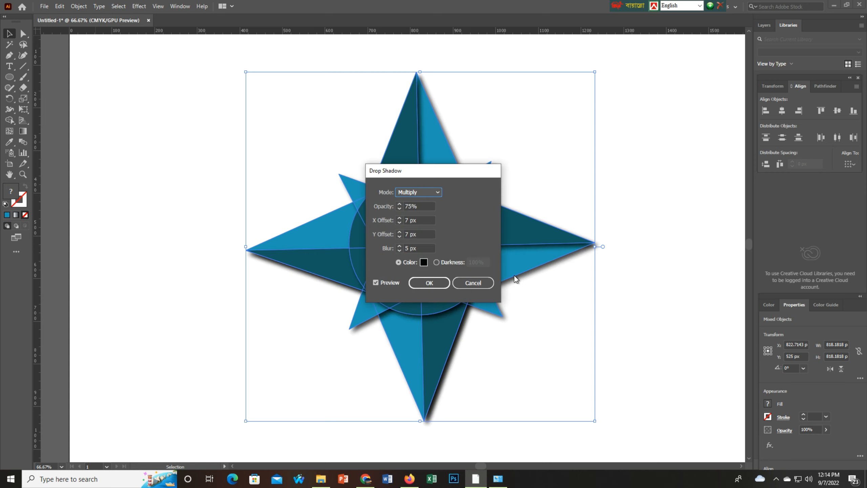
{"action": "double_click", "coordinate": [409, 219]}
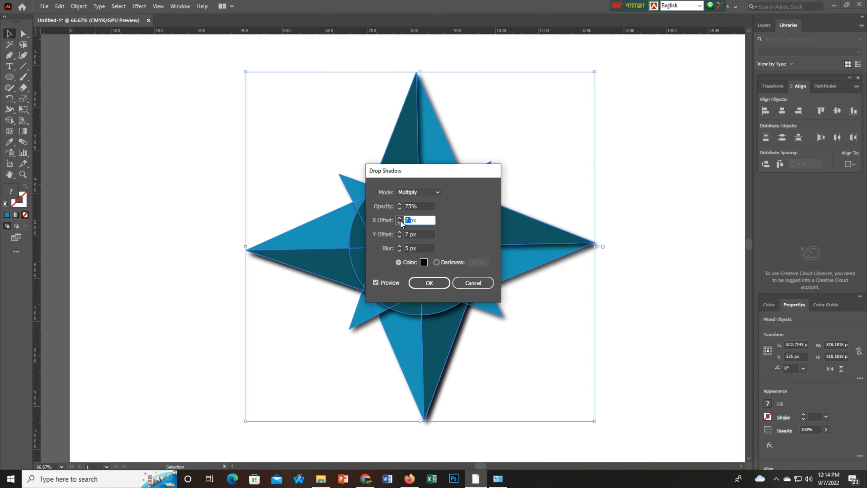
{"action": "type", "text": "10"}
{"action": "double_click", "coordinate": [408, 234]}
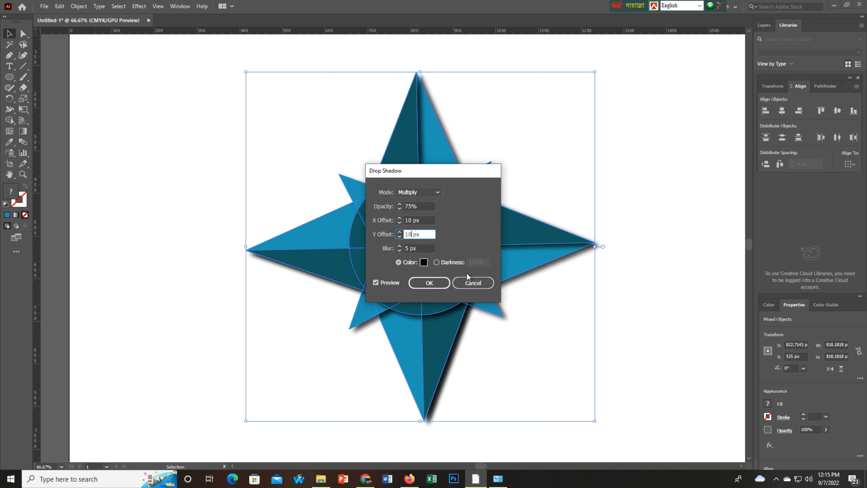
{"action": "left_click", "coordinate": [436, 262]}
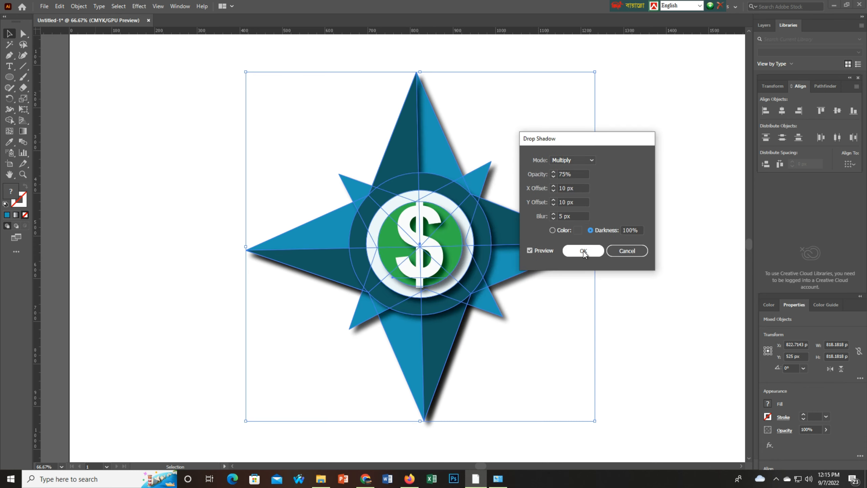
{"action": "left_click", "coordinate": [583, 252]}
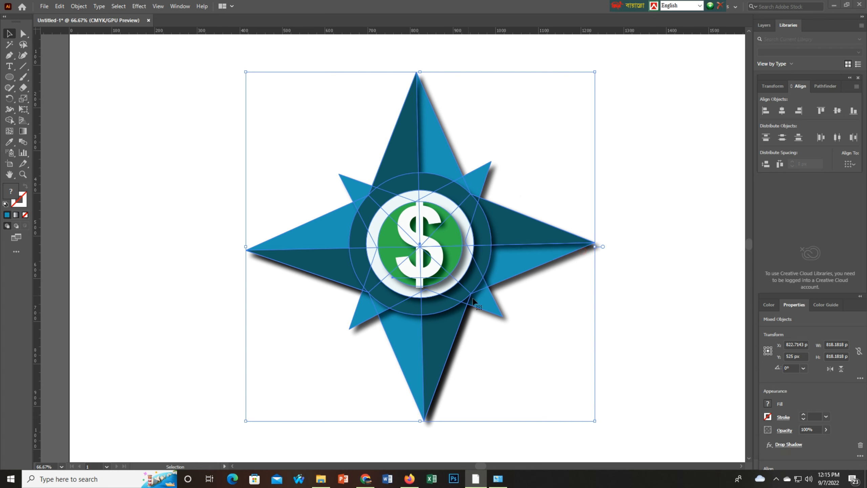
{"action": "left_click", "coordinate": [645, 256]}
Group all parts of the star emblem, including the circles and the dollar sign.
{"action": "scroll", "coordinate": [473, 261], "scroll_direction": "down", "scroll_amount": 2}
{"action": "scroll", "coordinate": [472, 261], "scroll_direction": "up", "scroll_amount": 2}
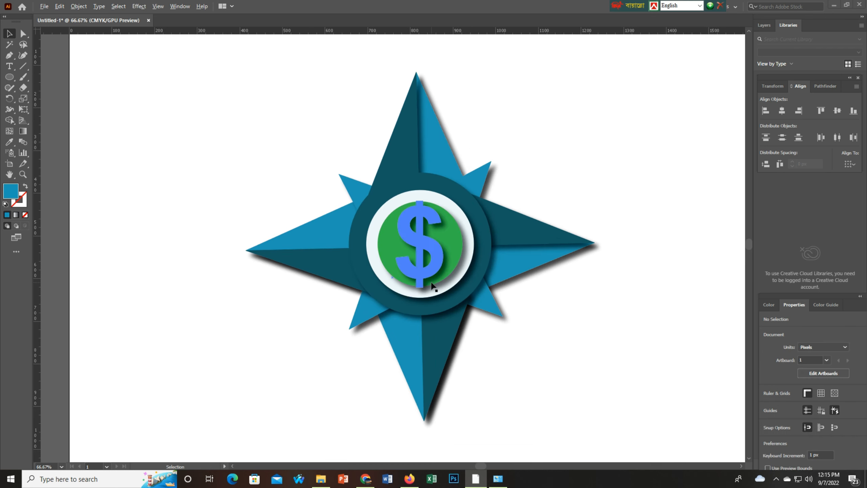
{"action": "scroll", "coordinate": [431, 282], "scroll_direction": "down", "scroll_amount": 2}
{"action": "scroll", "coordinate": [431, 283], "scroll_direction": "up", "scroll_amount": 1}
{"action": "scroll", "coordinate": [431, 284], "scroll_direction": "up", "scroll_amount": 1}
{"action": "left_click_drag", "start_coordinate": [222, 61], "coordinate": [567, 432]}
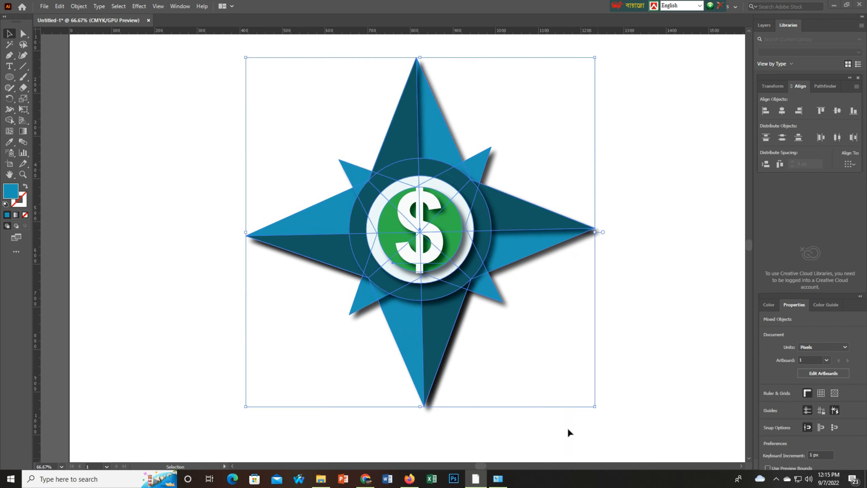
{"action": "right_click", "coordinate": [395, 209]}
{"action": "left_click", "coordinate": [442, 277]}
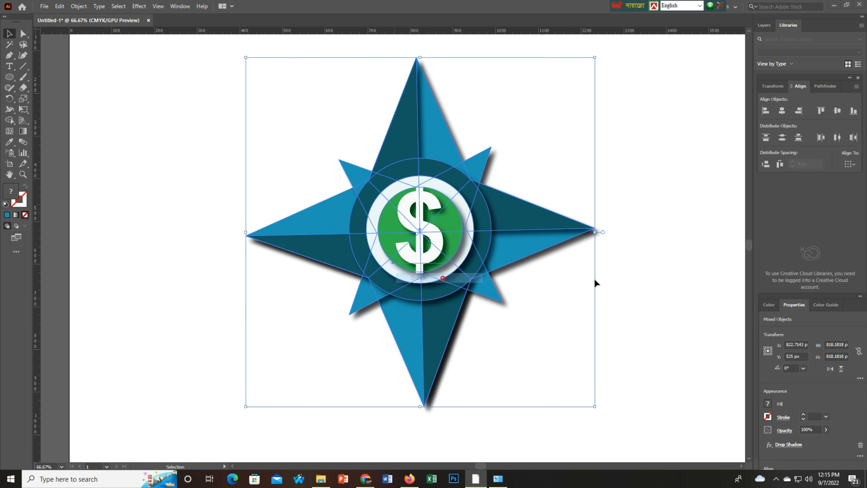
Move the grouped emblem slightly down and to the right, to about X 832, Y 565 px, and deselect it.
{"action": "left_click_drag", "start_coordinate": [410, 216], "coordinate": [426, 231]}
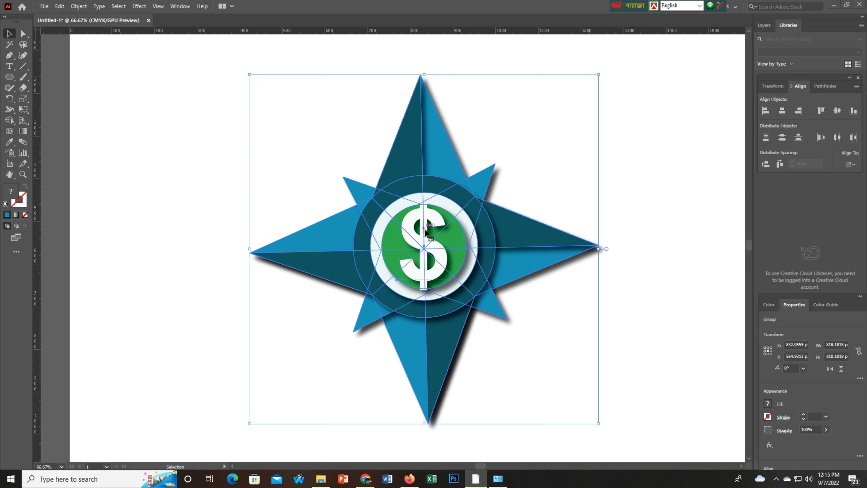
{"action": "left_click", "coordinate": [630, 190]}
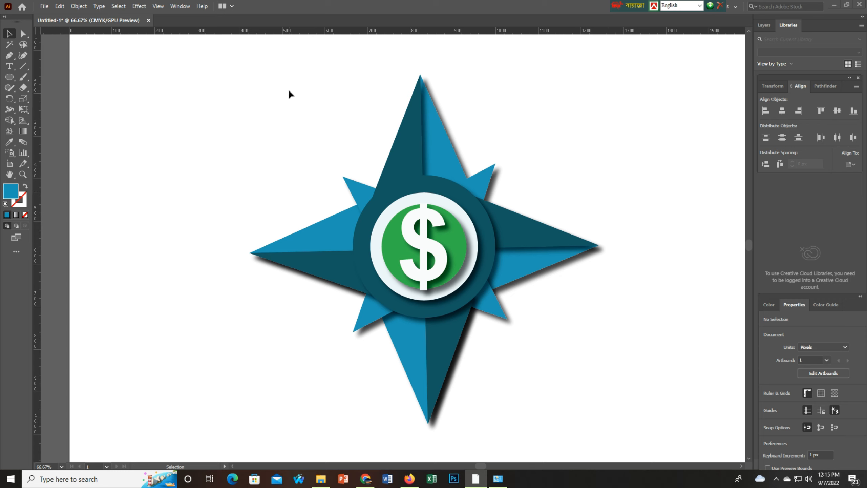
{"action": "left_click_drag", "start_coordinate": [263, 65], "coordinate": [619, 440]}
{"action": "left_click", "coordinate": [139, 150]}
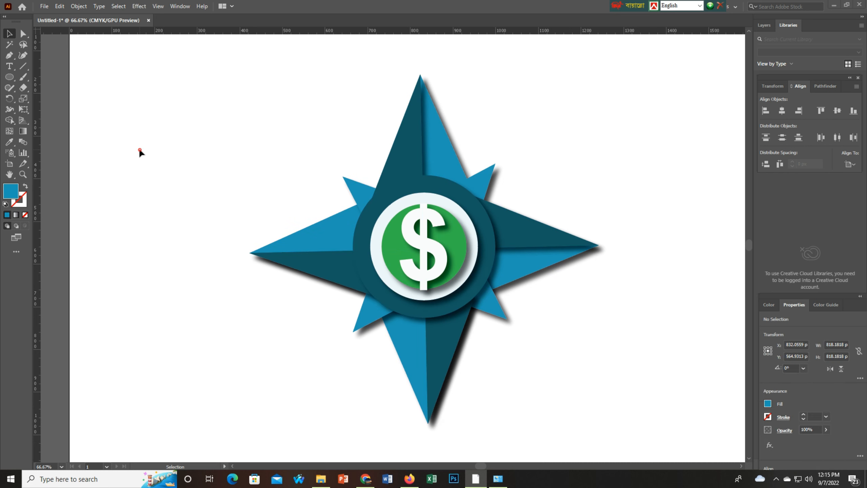